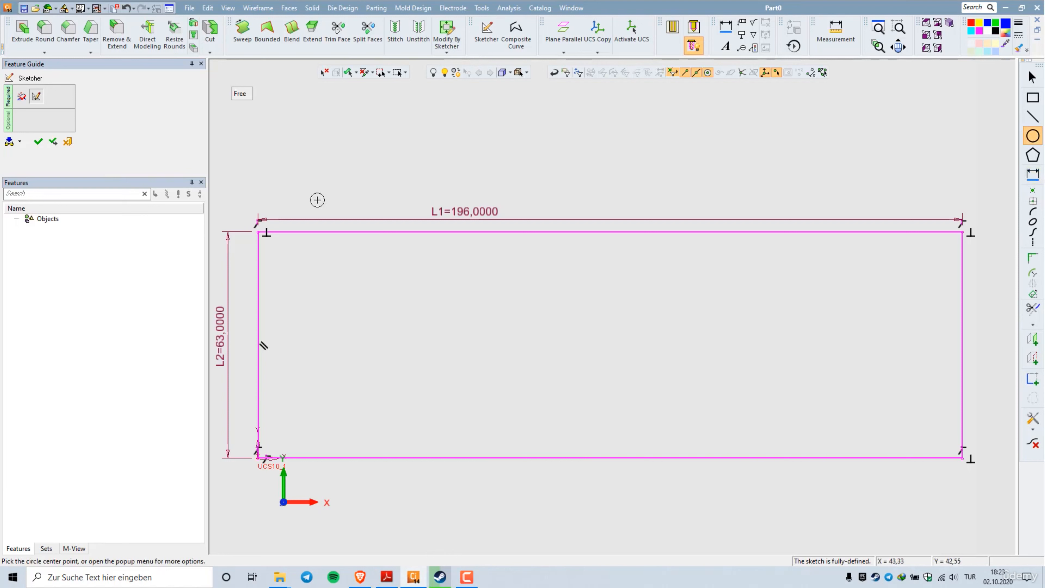
- Place four 6.6 mm diameter circles inside the rectangle, aligned in two rows and two columns
click(249, 116)
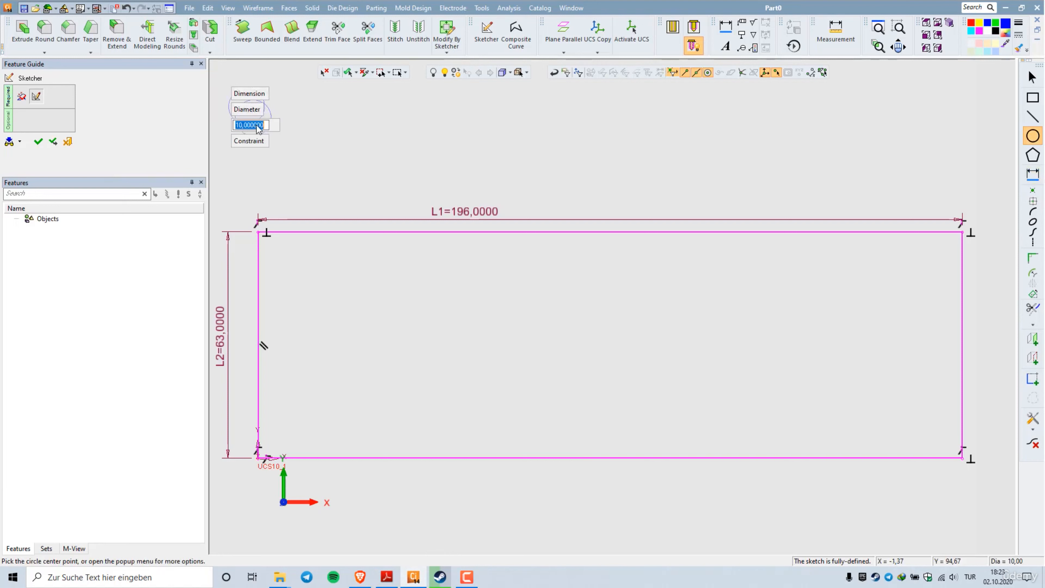
text(6,6)
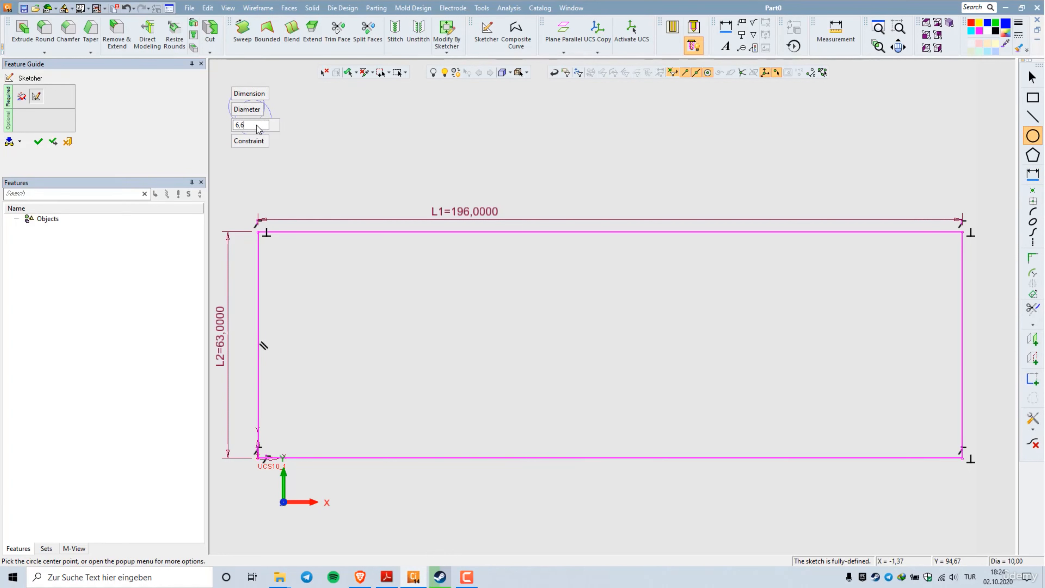
key(Return)
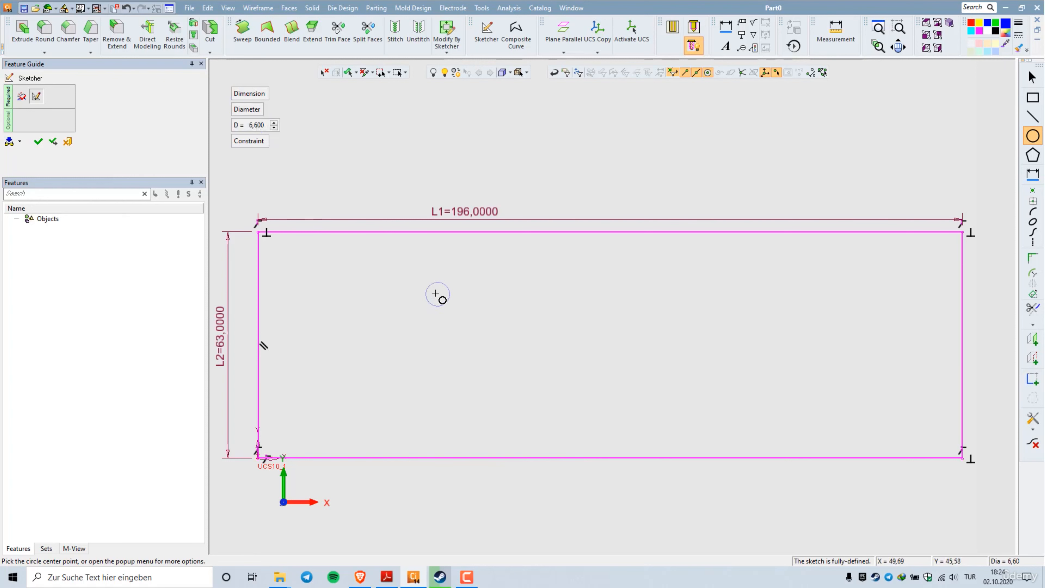
click(421, 278)
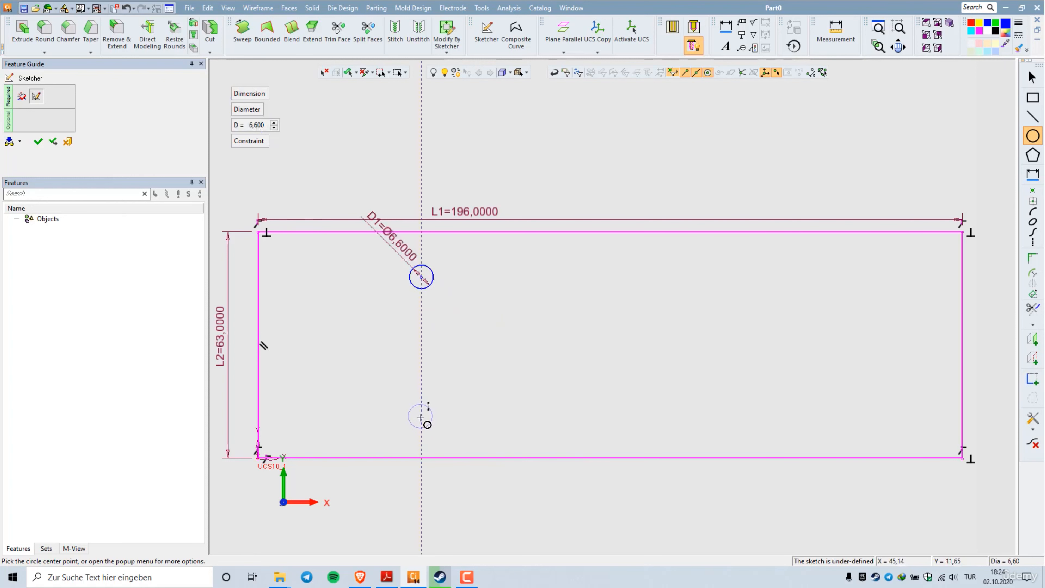
click(421, 418)
click(703, 277)
click(703, 418)
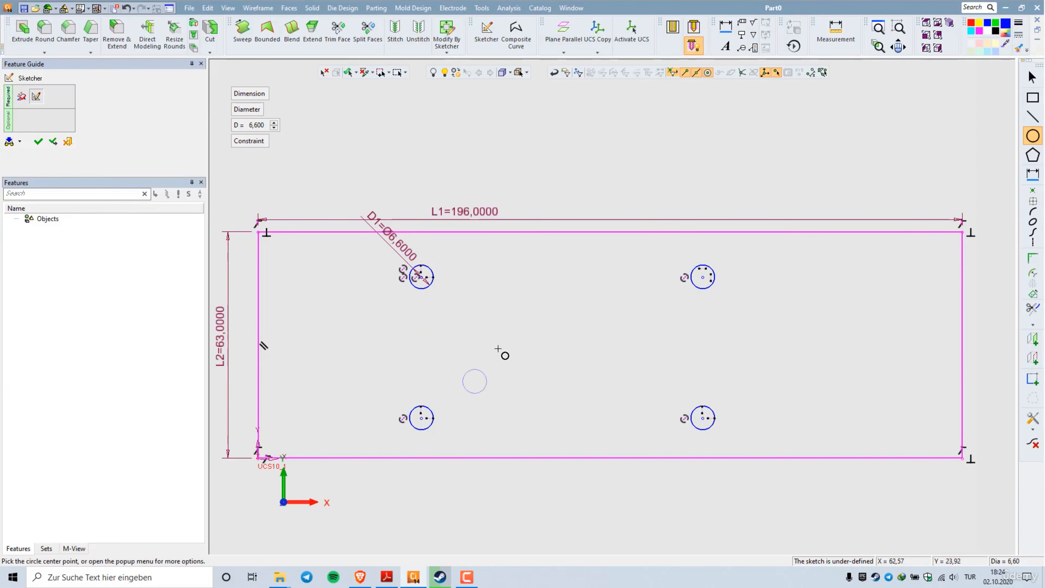
- Dimension the lower-left circle's centre 25 mm from the rectangle's left edge
right_click(503, 353)
click(547, 424)
click(259, 430)
click(422, 418)
click(369, 485)
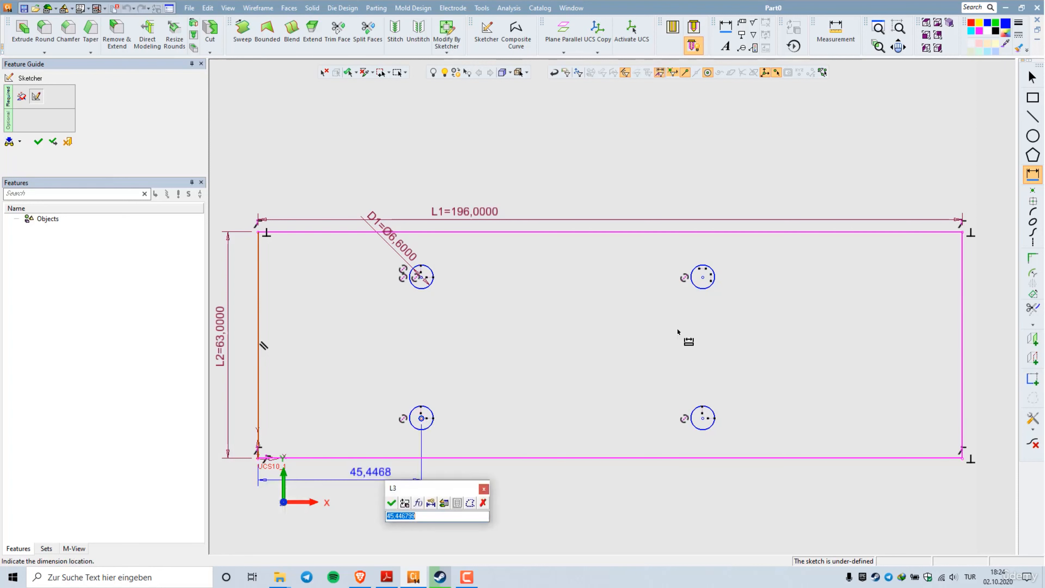
scroll(736, 268, down, 3)
scroll(465, 414, up, 3)
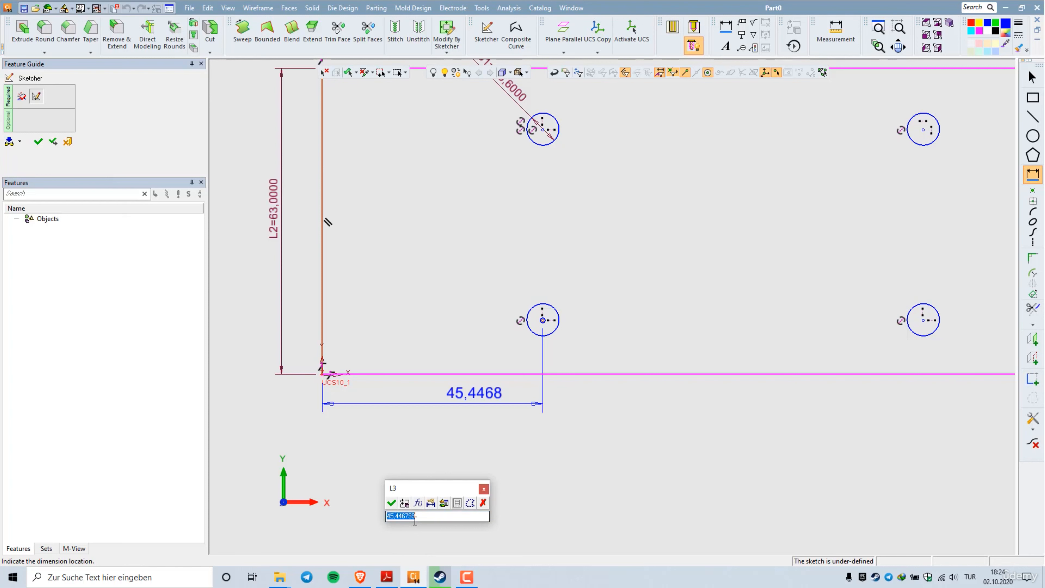
text(25)
key(Return)
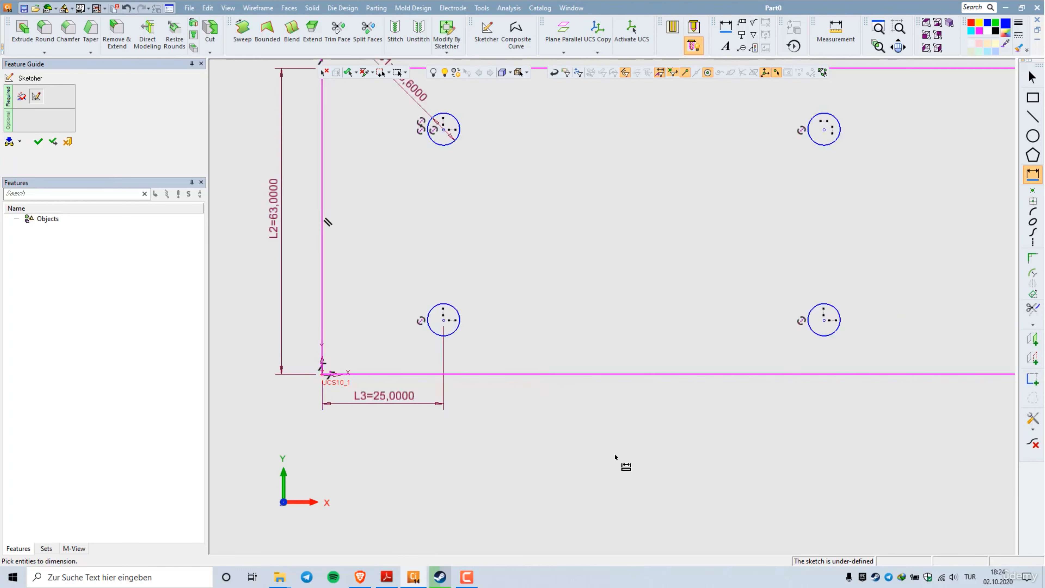
- Dimension the upper-left circle's centre 10.5 mm from the rectangle's upper edge
scroll(610, 453, down, 3)
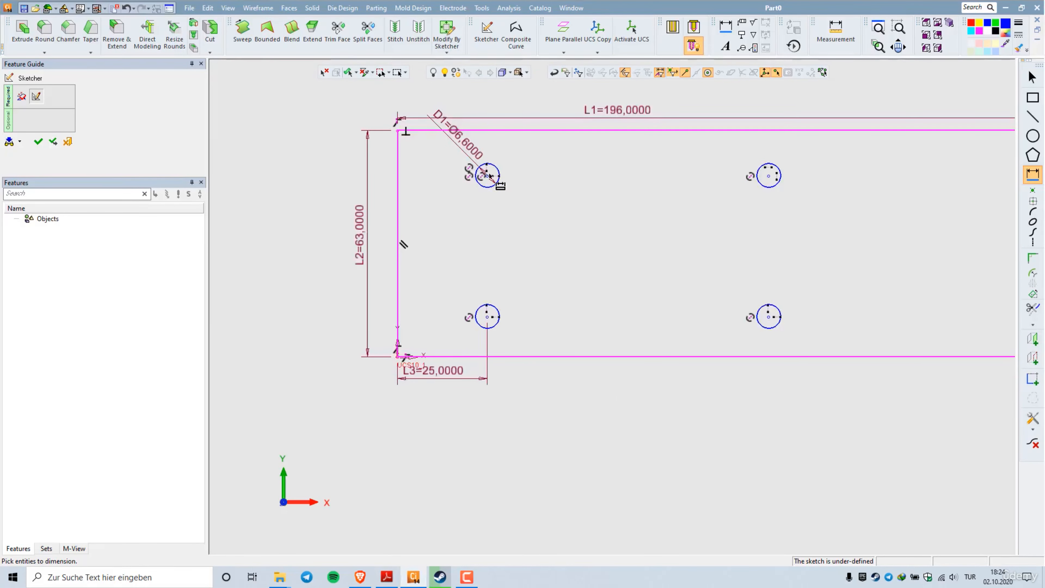
click(509, 132)
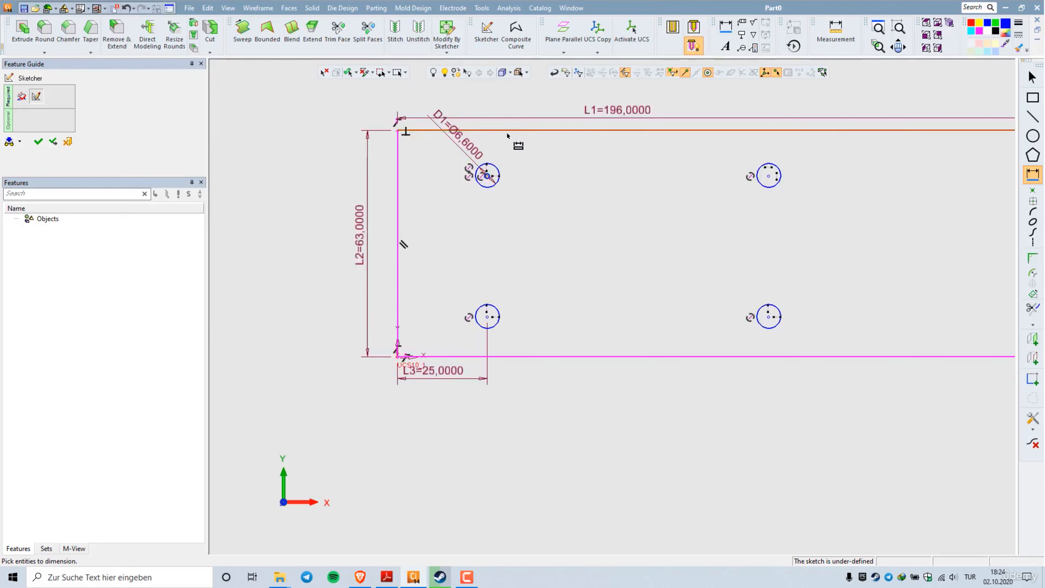
click(337, 163)
text(10,5)
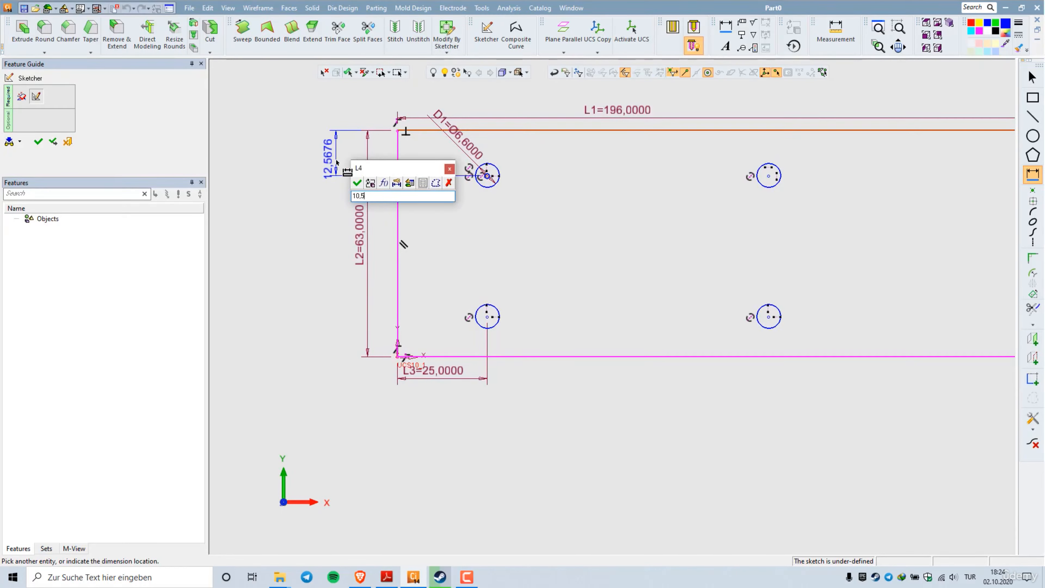
key(Return)
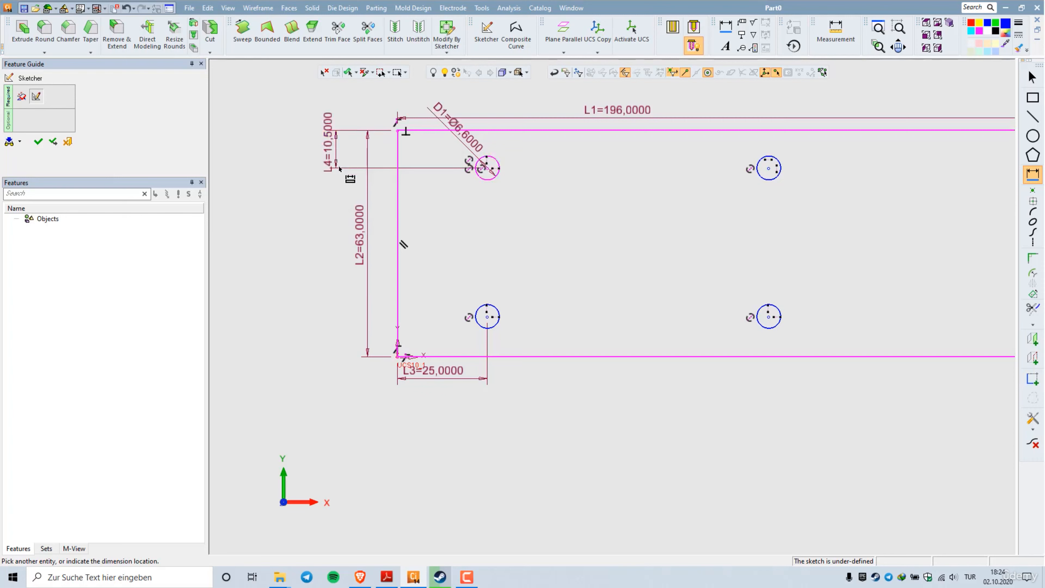
- Set the vertical distance between the two left circles' centres to 42.5 mm
click(487, 168)
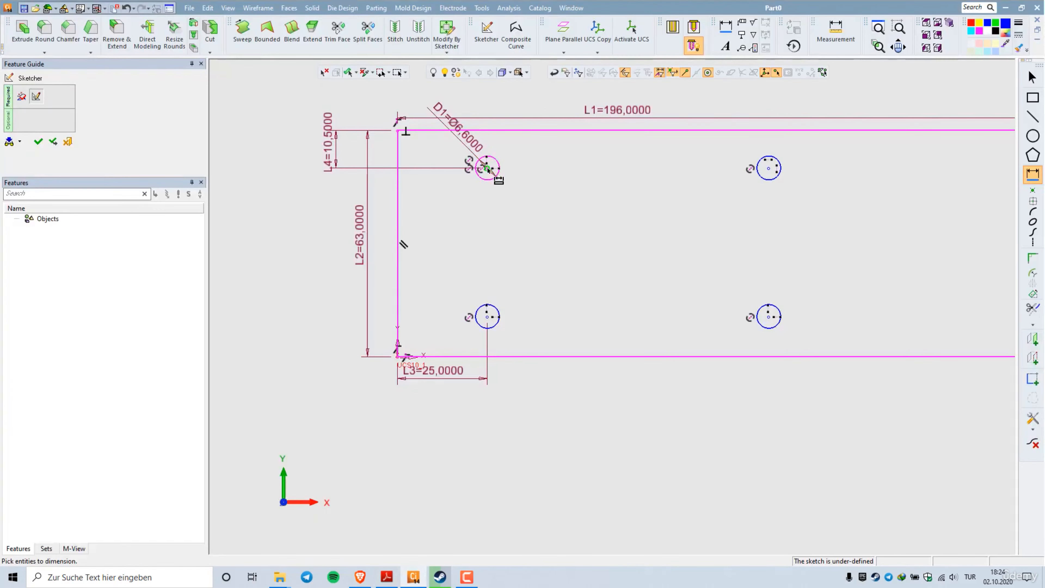
click(487, 317)
click(298, 244)
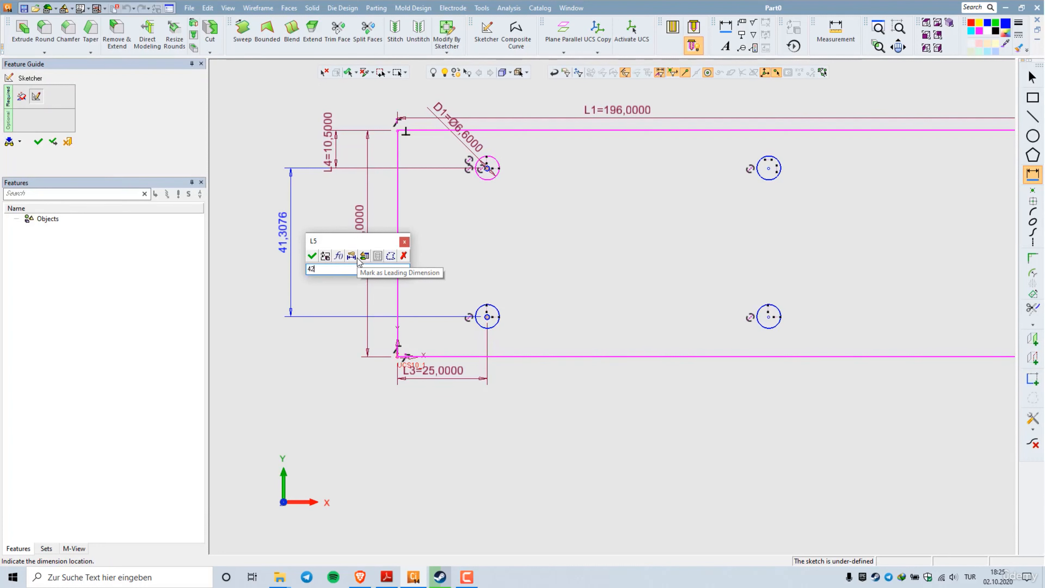
key(Return)
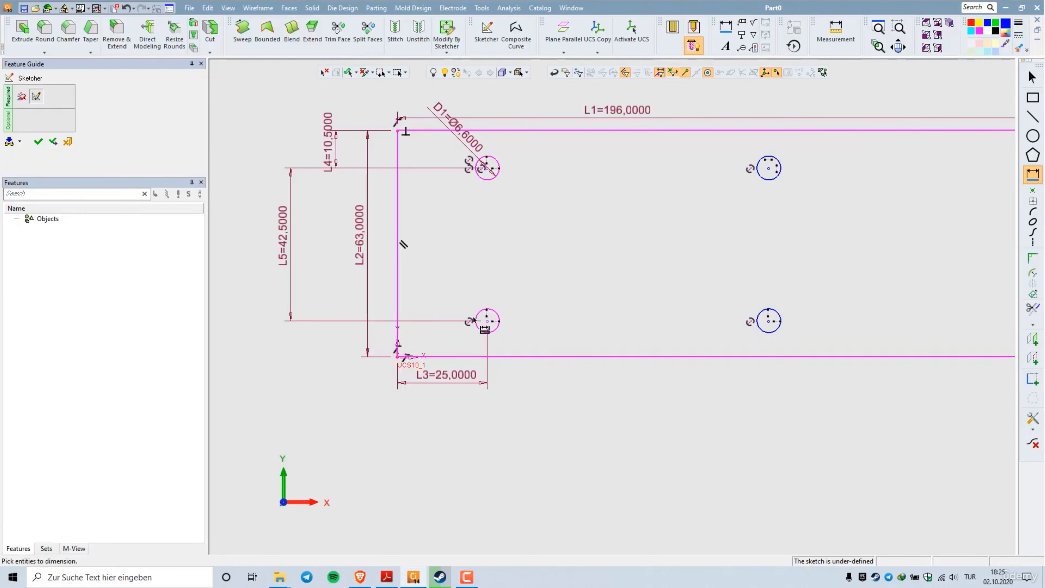
- Set the horizontal distance between the two lower circles' centres to 80 mm
click(487, 321)
click(769, 321)
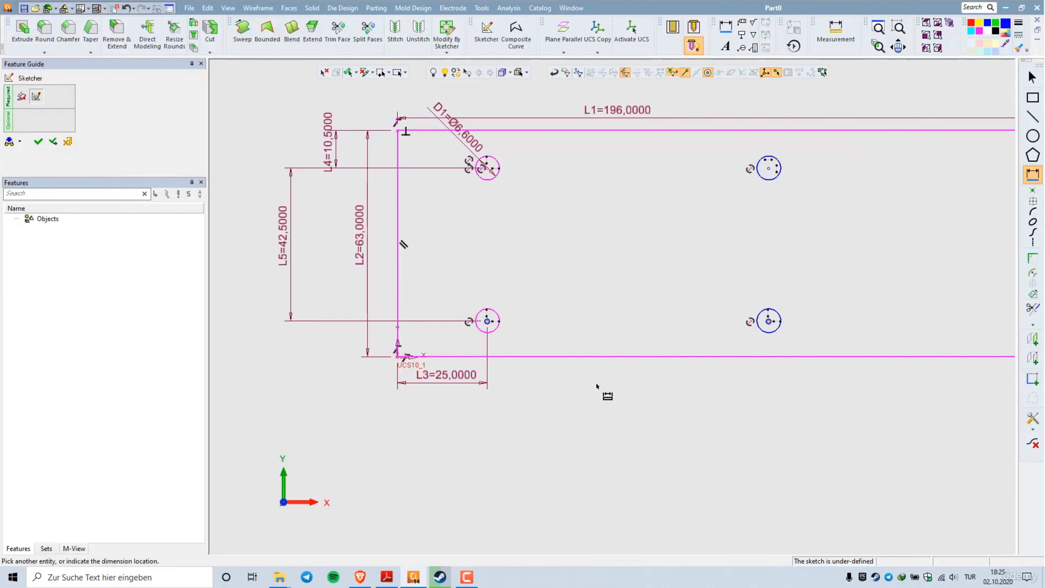
click(616, 382)
text(80)
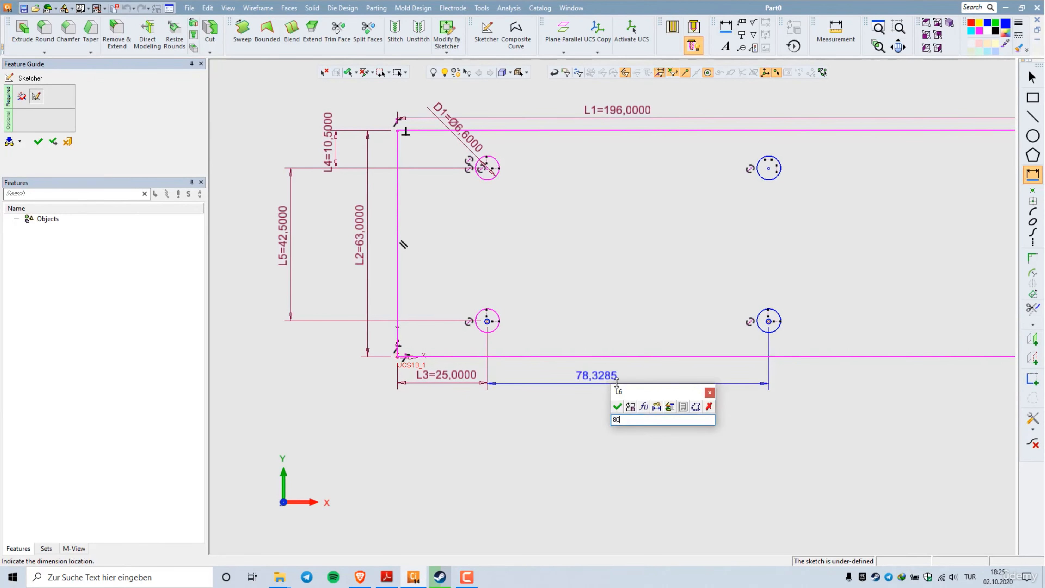
key(Return)
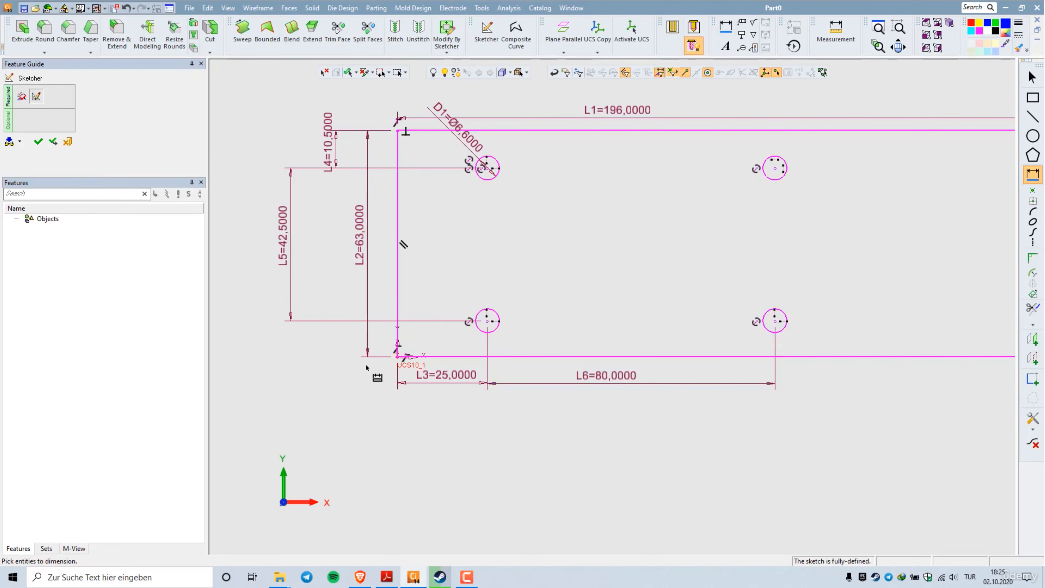
- Finish the sketch and extrude the plate profile with its four holes 15 mm to one side
scroll(364, 361, down, 2)
scroll(920, 250, up, 1)
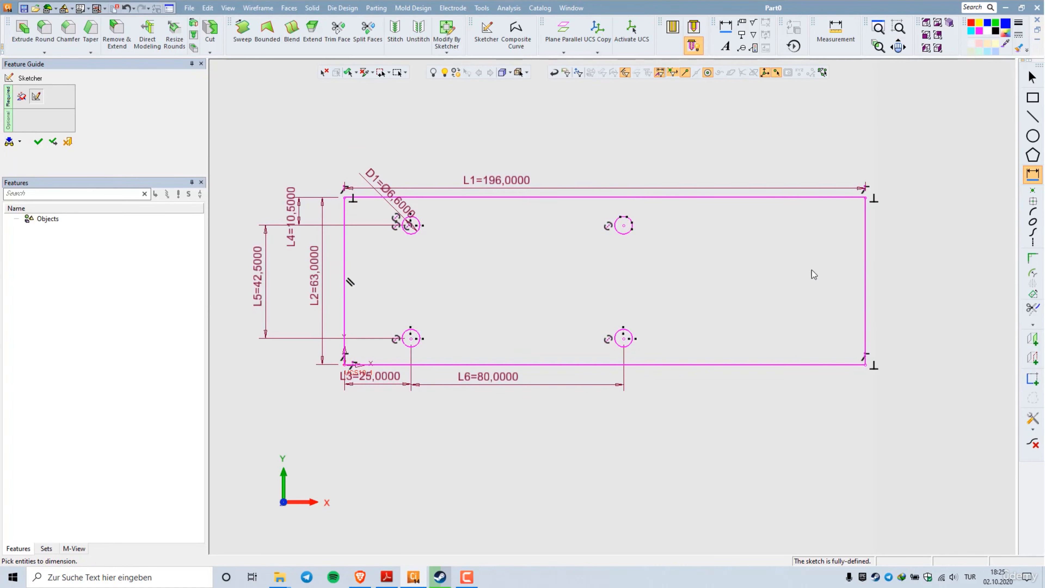
right_click(575, 263)
click(586, 265)
right_click(557, 252)
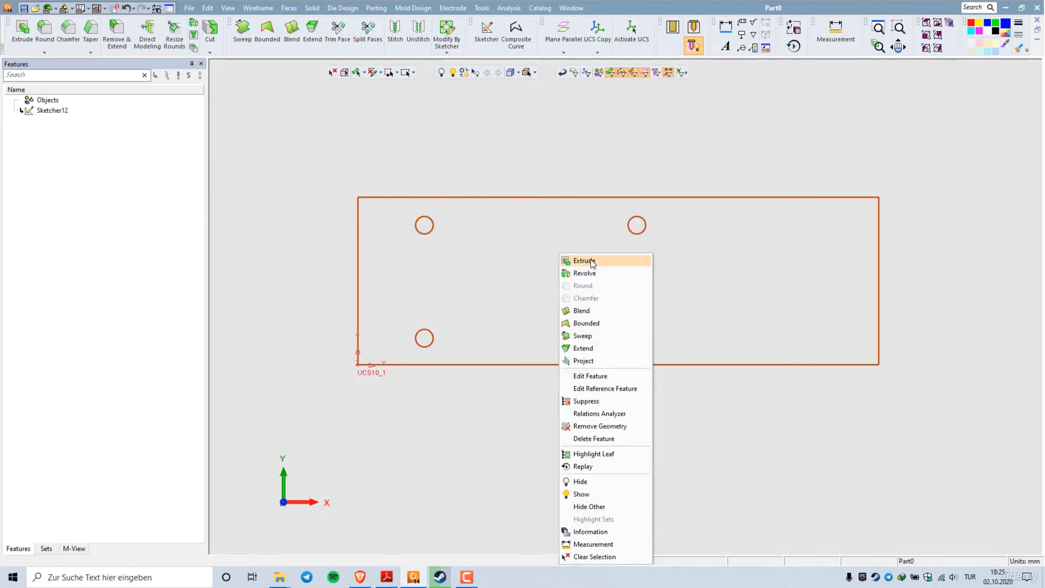
click(591, 261)
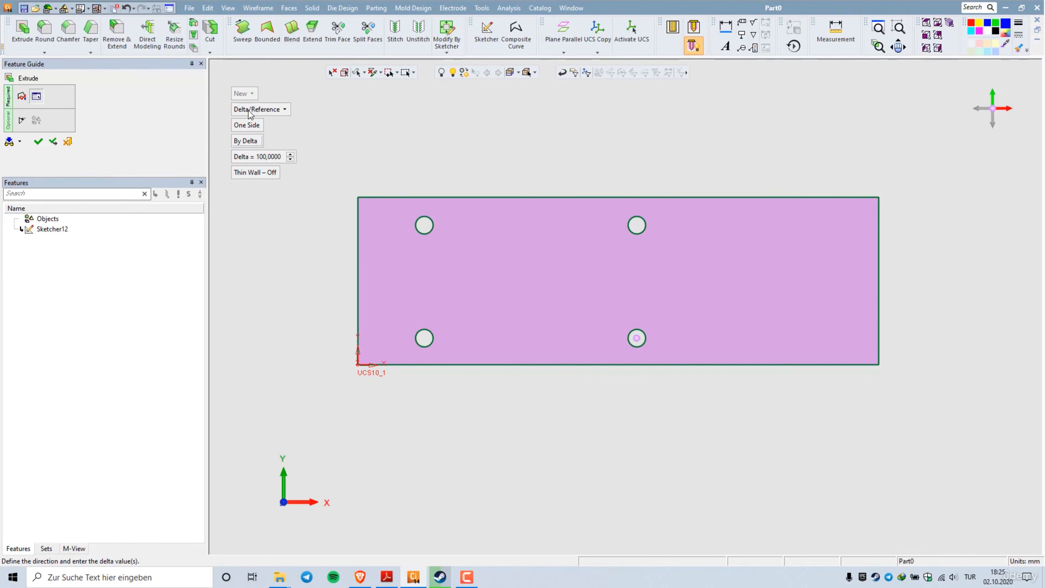
click(268, 156)
text(15)
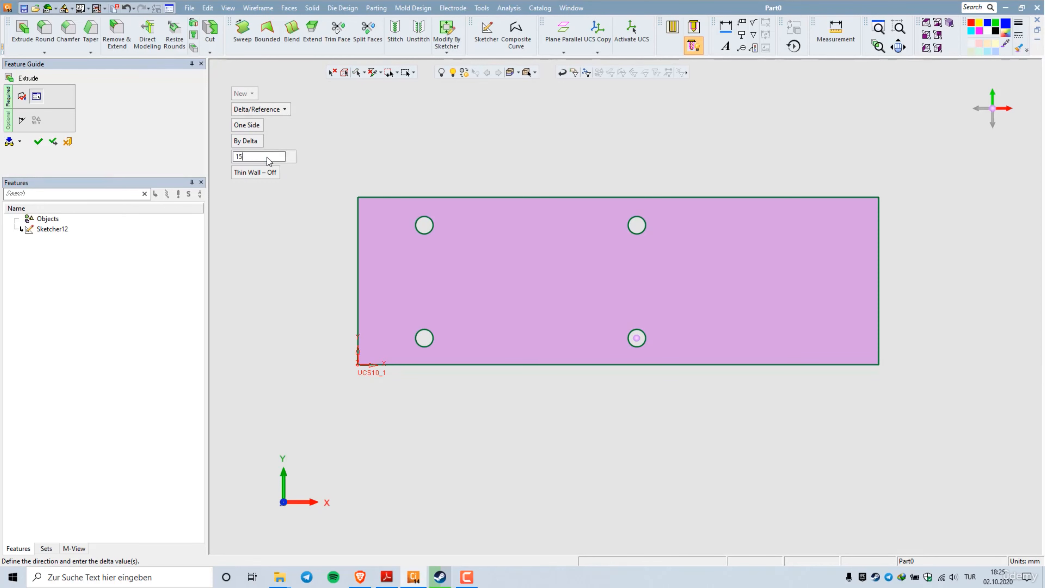
key(Return)
right_click(489, 167)
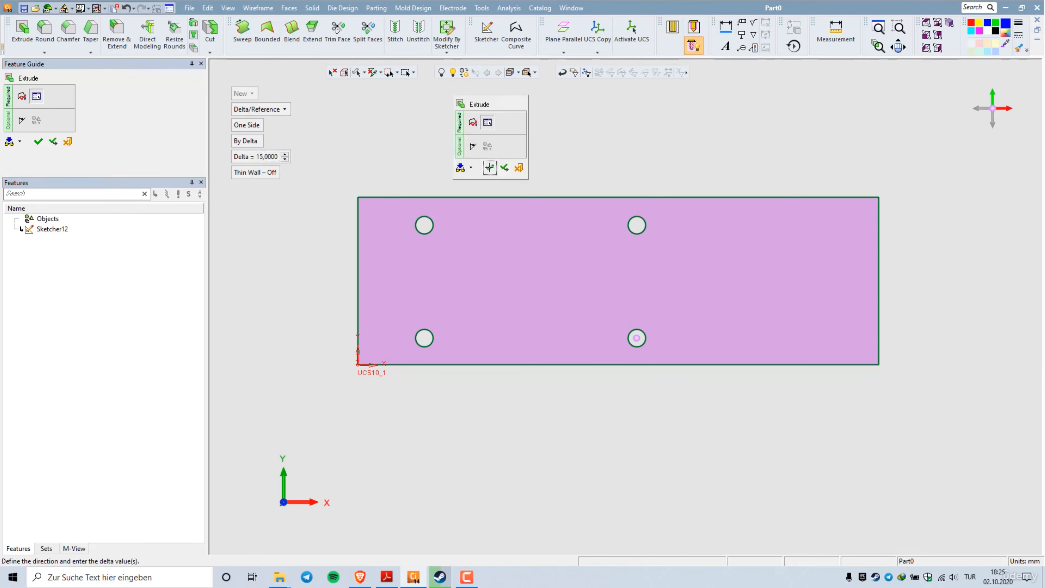
click(492, 171)
- Start a sketch on the plate's large face with the holes and add its four outer edges as references
mouse_move(544, 412)
ctrl+mouse_down()
mouse_move(541, 343)
mouse_move(541, 385)
ctrl+mouse_up()
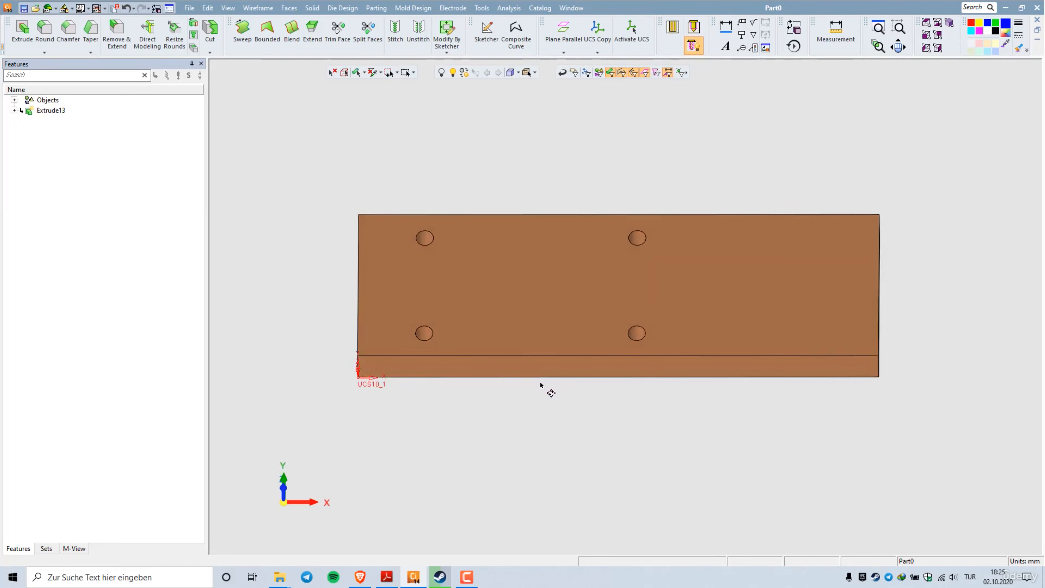
ctrl+drag(590, 345, 548, 313)
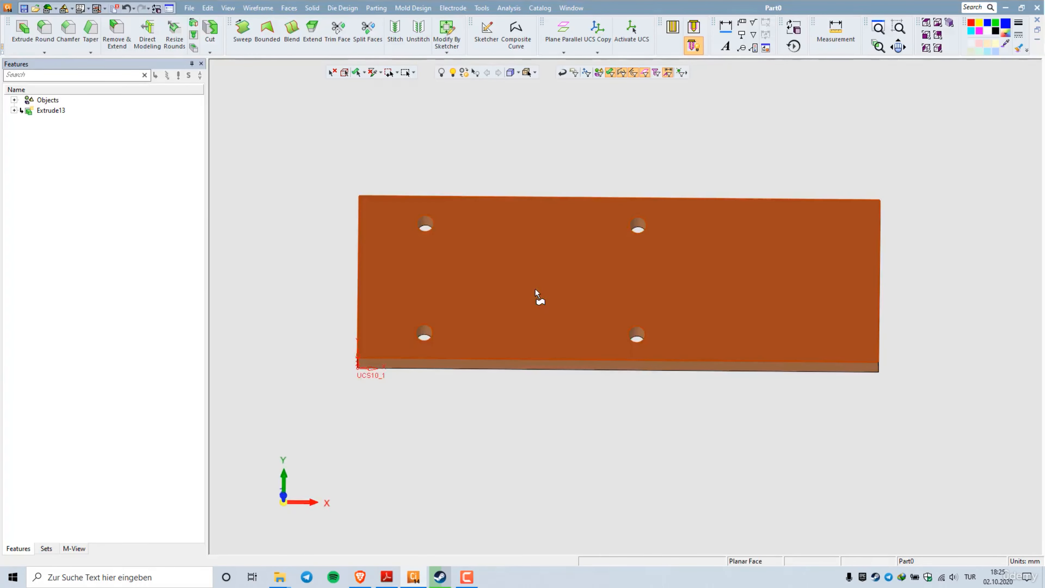
right_click(544, 295)
click(570, 238)
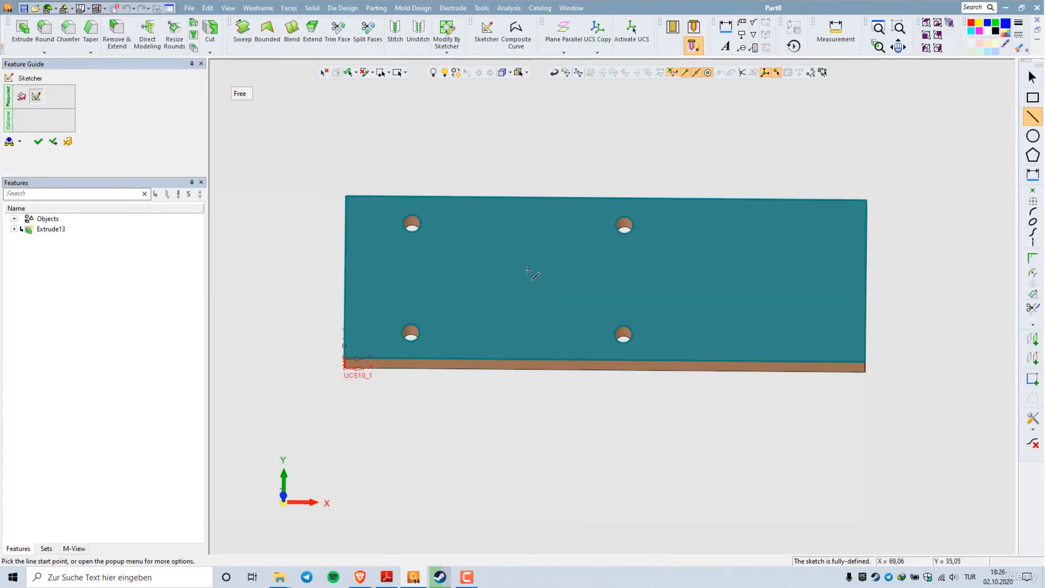
right_click(478, 232)
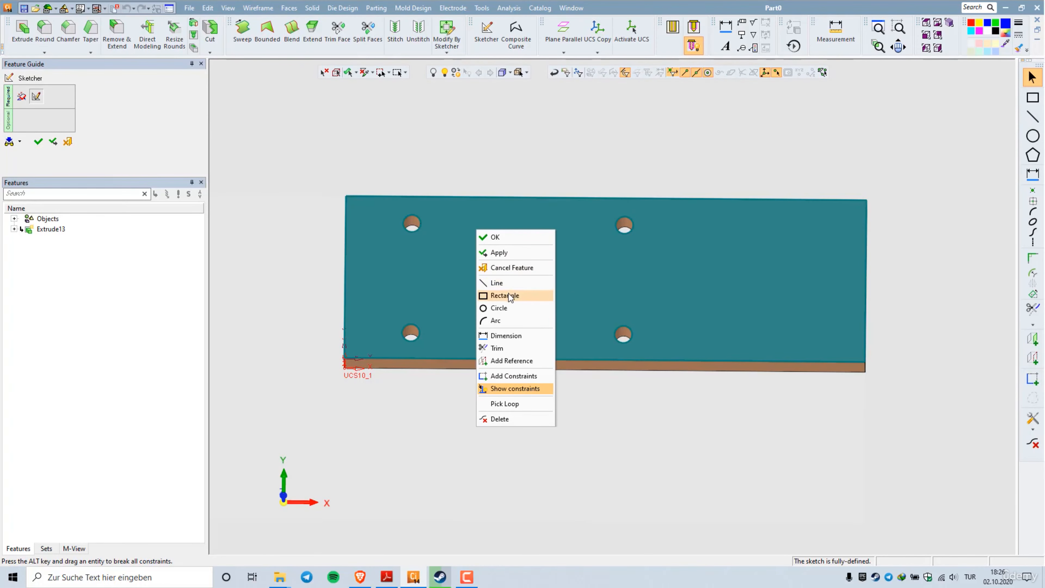
click(511, 362)
click(346, 283)
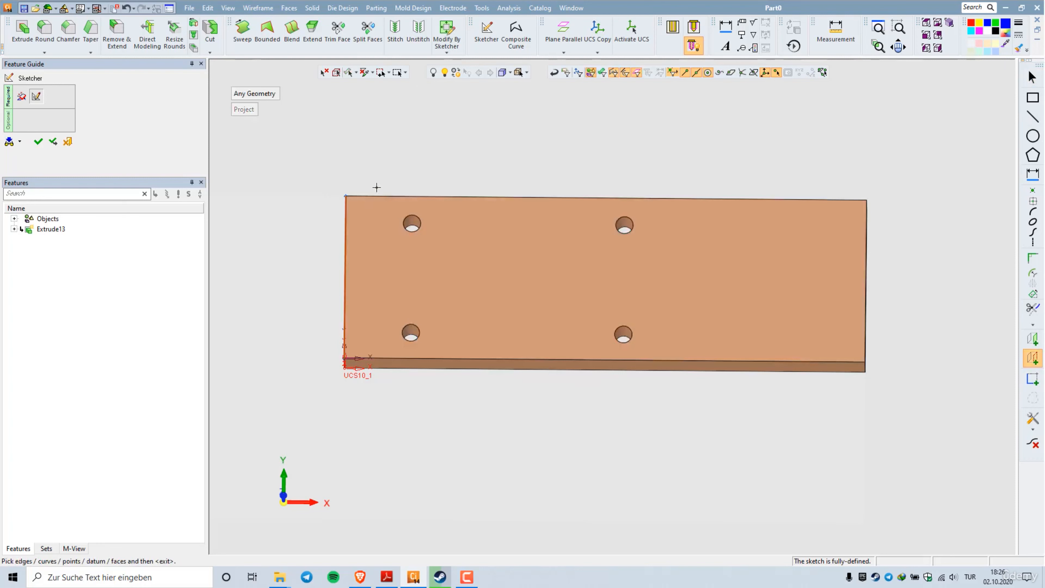
click(374, 197)
click(489, 362)
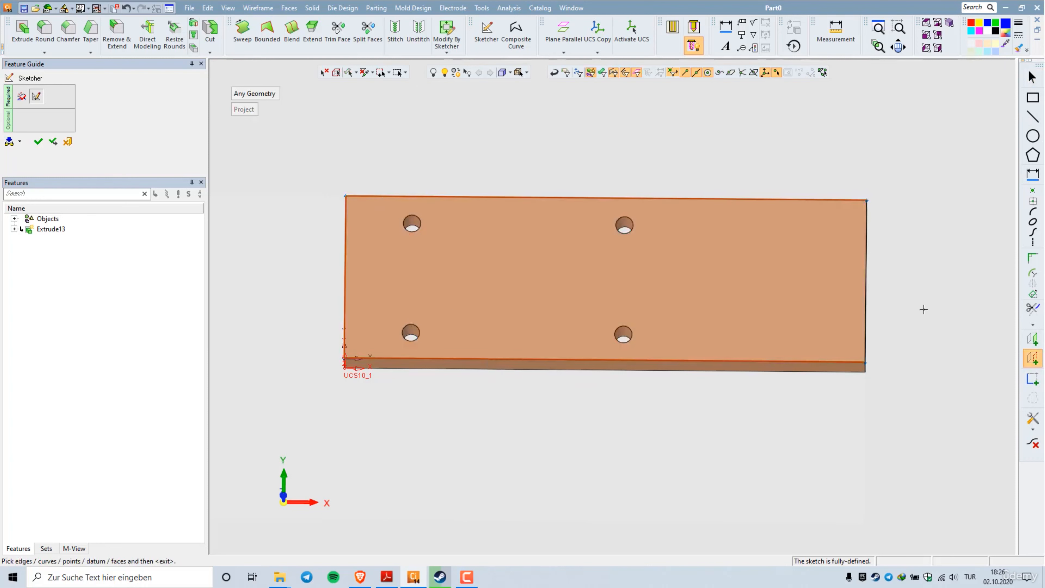
click(867, 332)
middle_click(758, 318)
- Sketch two rectangles, one overlapping each short end of the plate and extending beyond its long edges
right_click(691, 275)
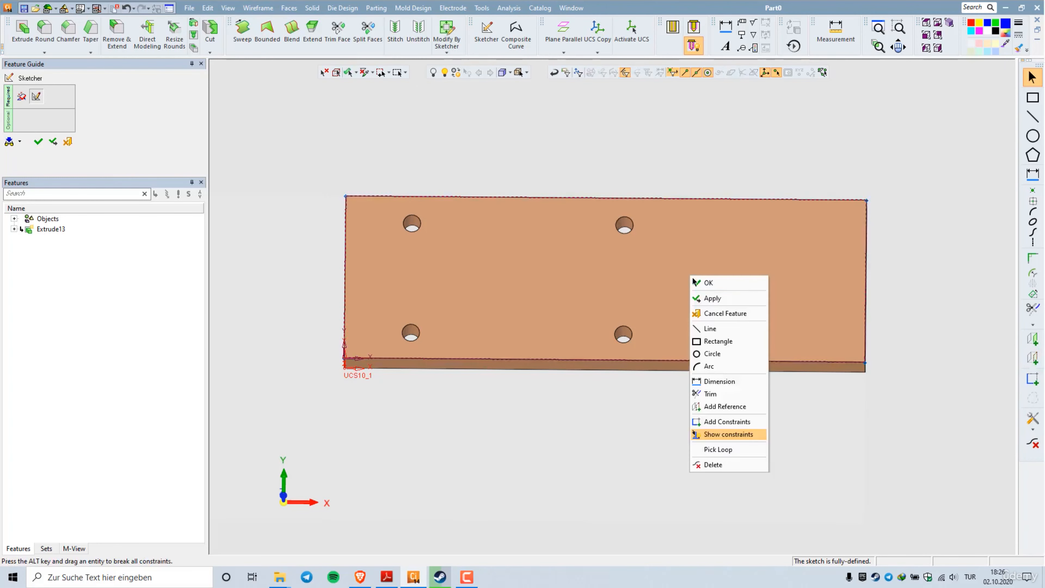
click(718, 341)
click(323, 165)
click(381, 390)
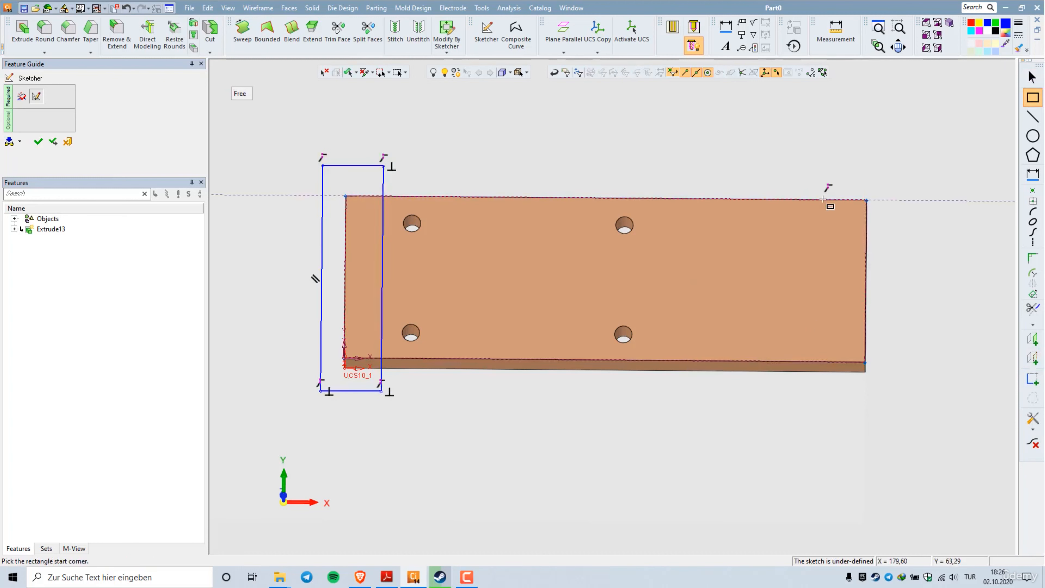
click(784, 169)
click(899, 395)
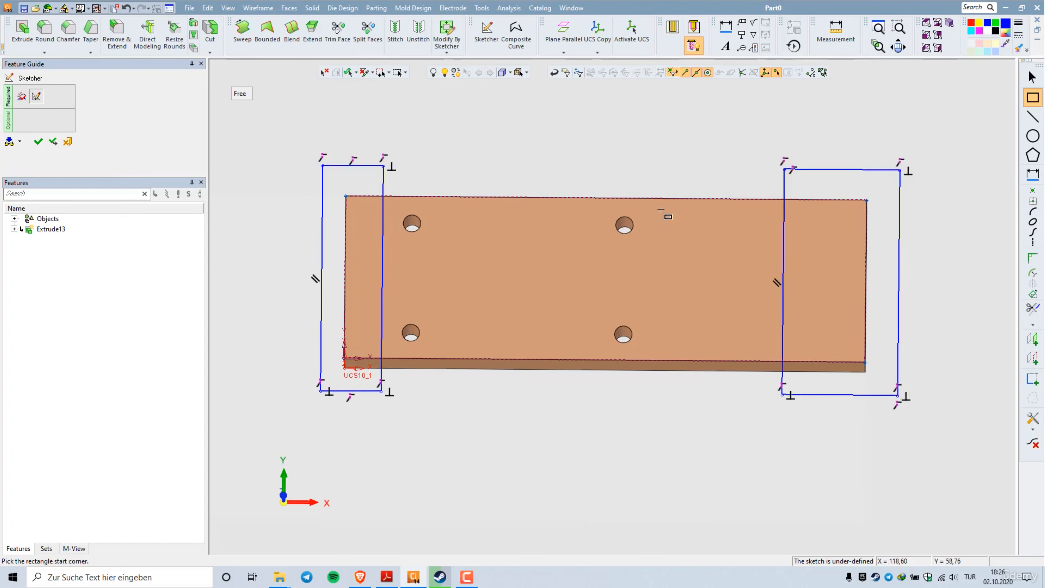
- Dimension the left rectangle's inner side 15 mm from the plate's left edge
right_click(468, 284)
click(490, 387)
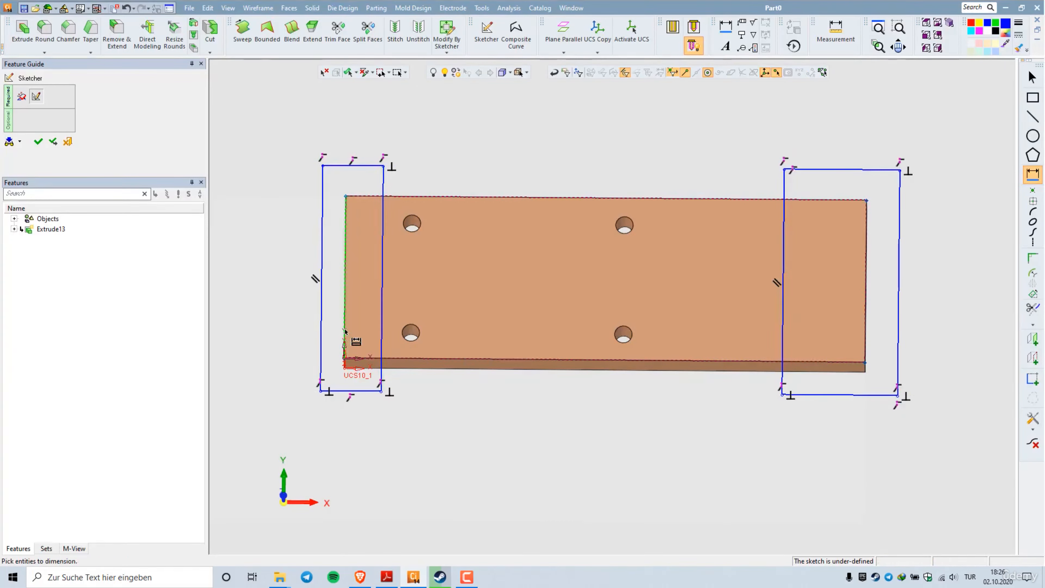
click(381, 344)
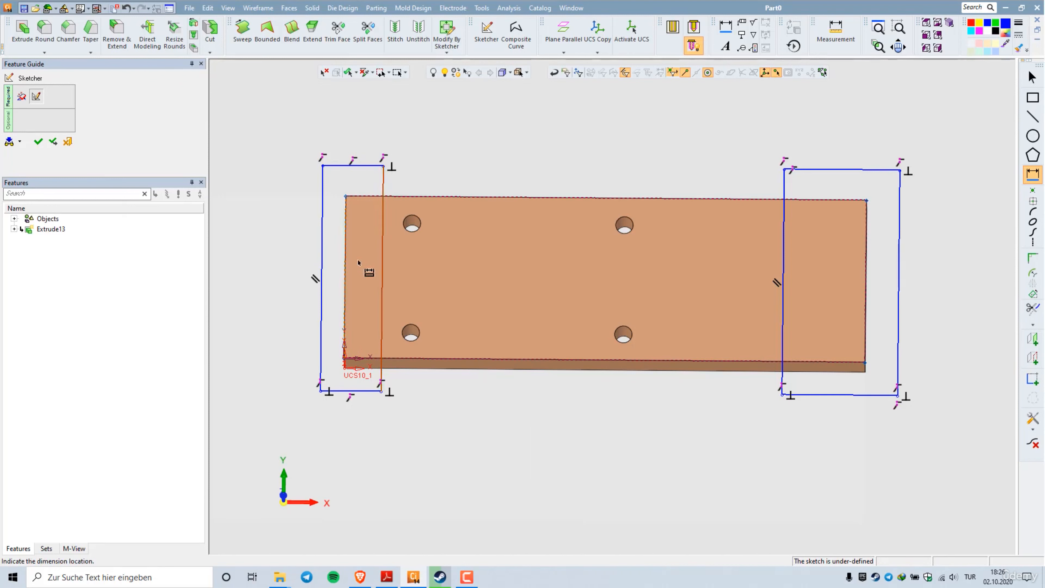
click(362, 189)
text(15)
key(Return)
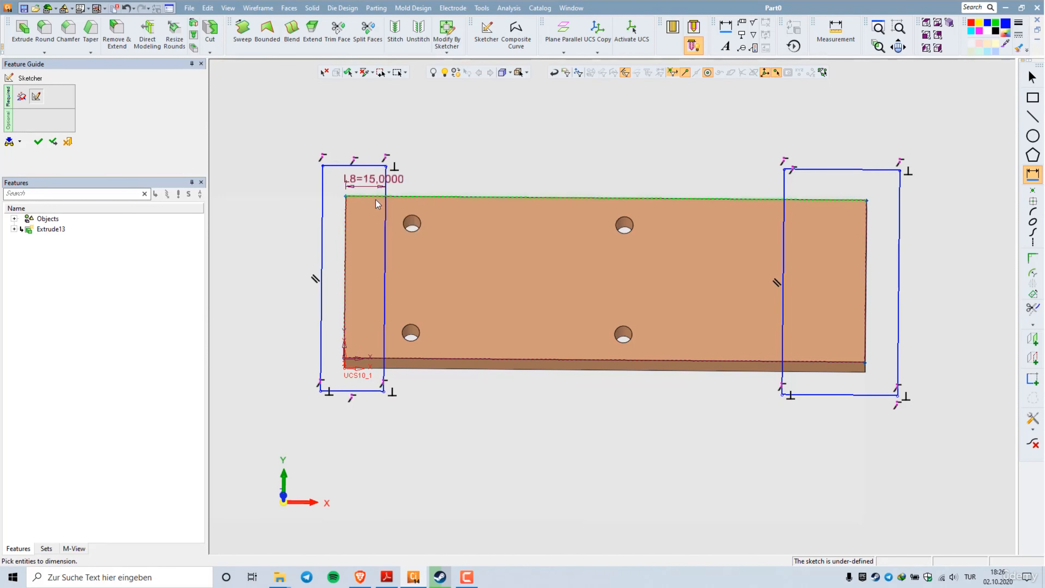
- Dimension the right rectangle's inner side 25 mm from the plate's right edge and finish the sketch
click(784, 362)
click(827, 380)
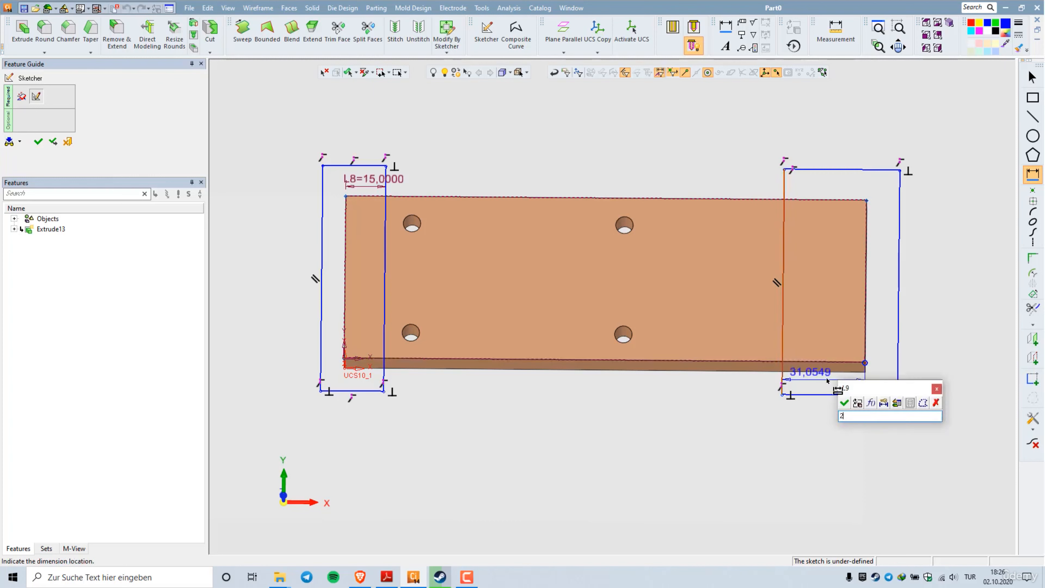
text(25)
key(Return)
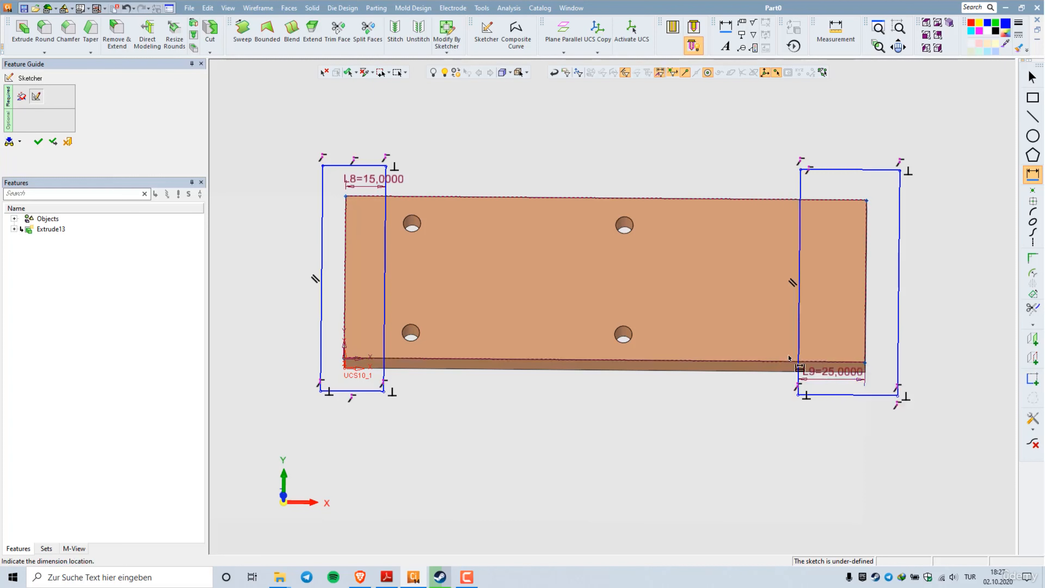
right_click(626, 263)
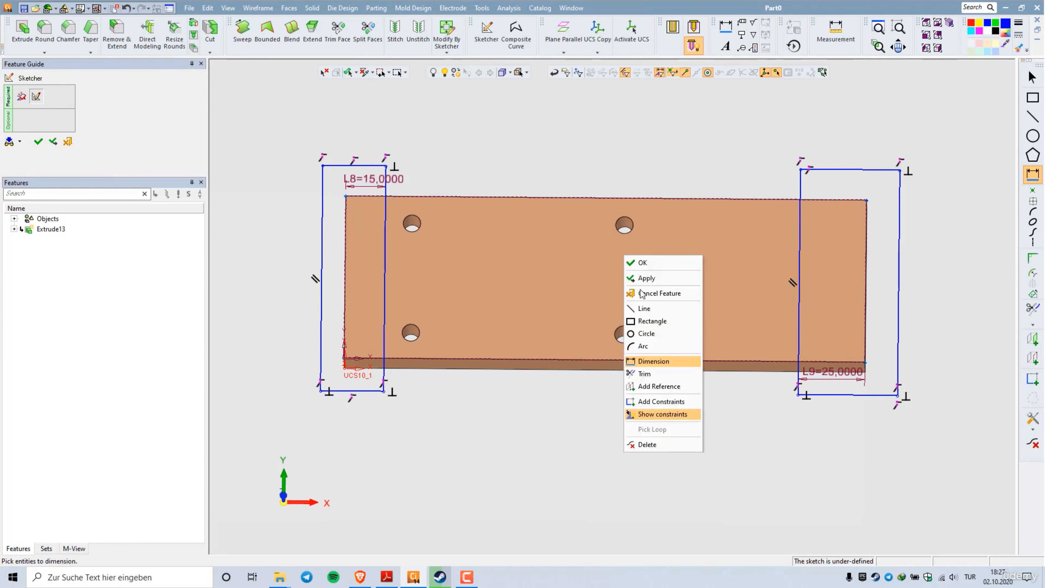
click(663, 266)
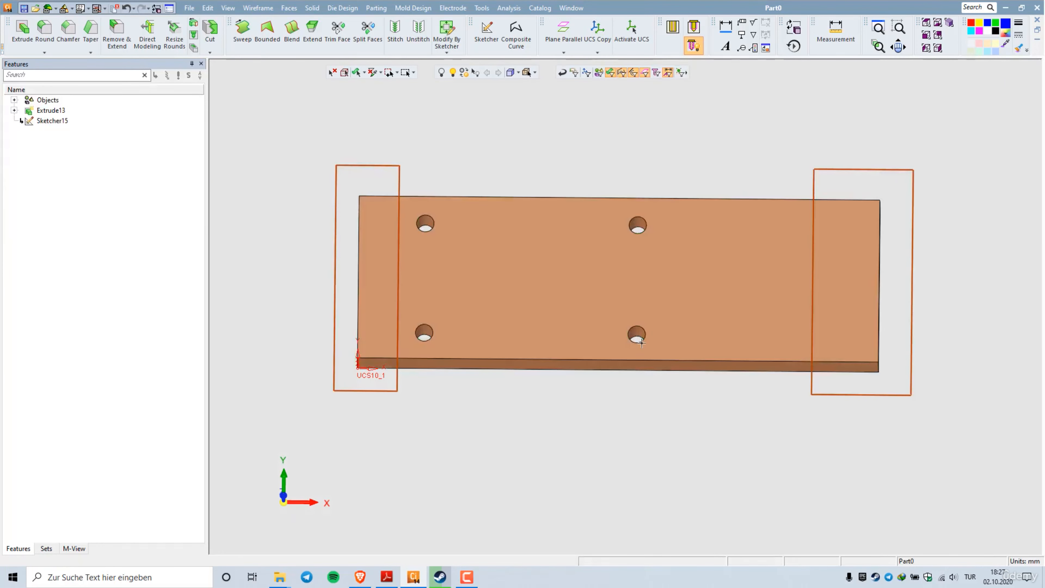
right_click(637, 253)
click(655, 274)
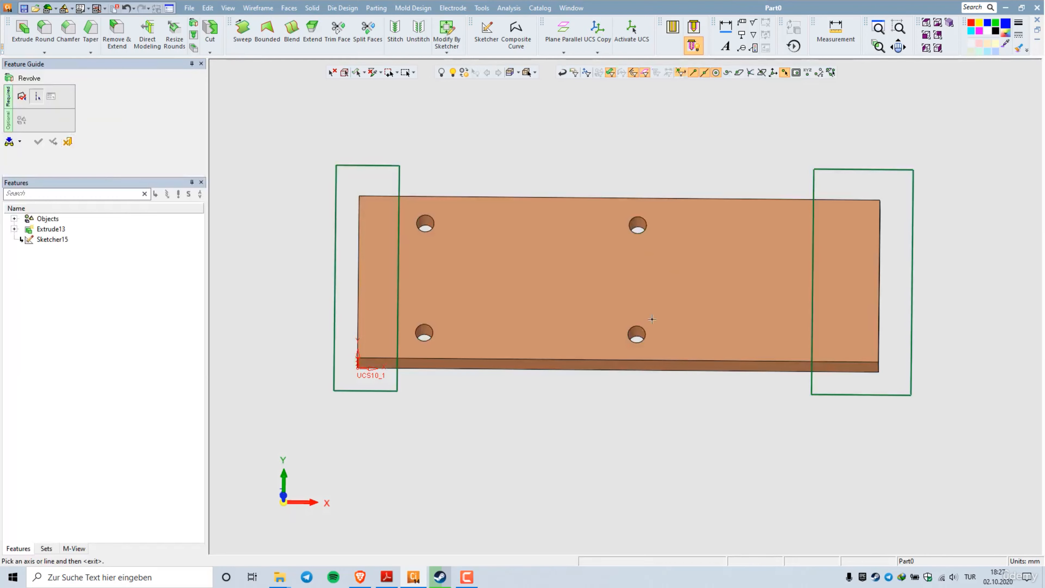
click(67, 141)
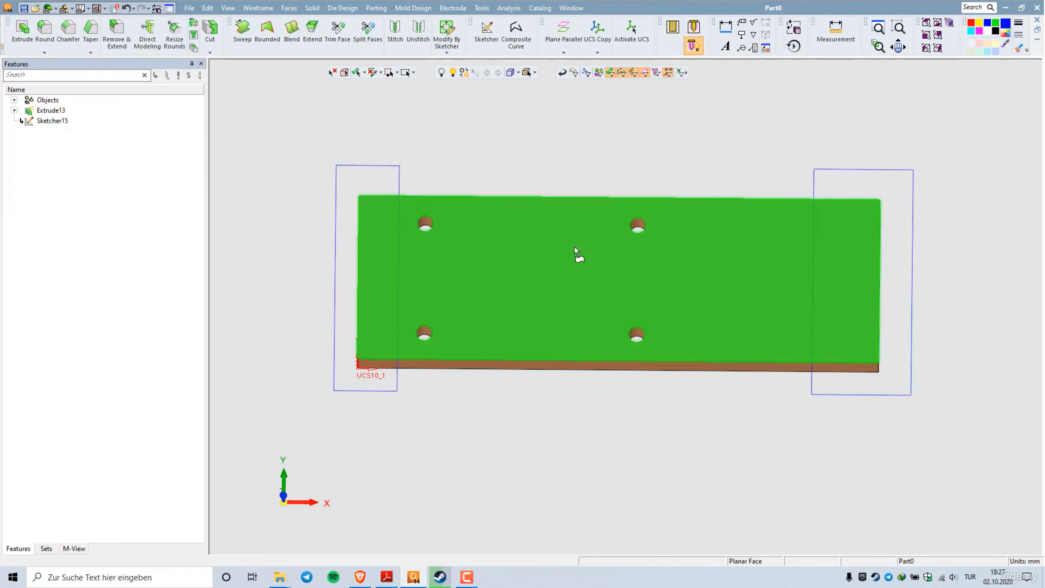
- Extrude the two rectangles as a one-sided Remove cut with a delta of 2.5 mm into the plate's ends
right_click(622, 192)
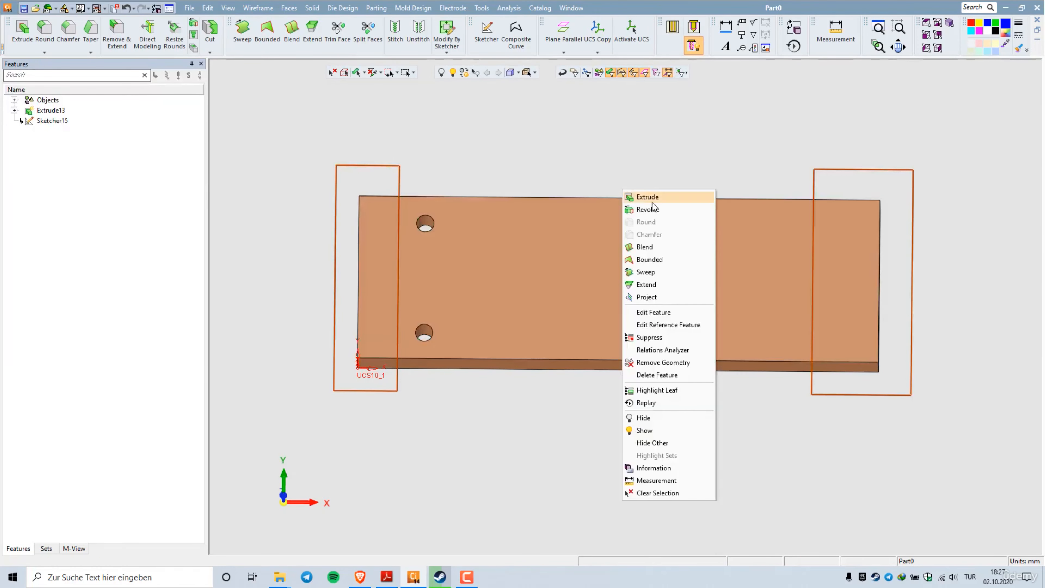
click(652, 199)
click(244, 93)
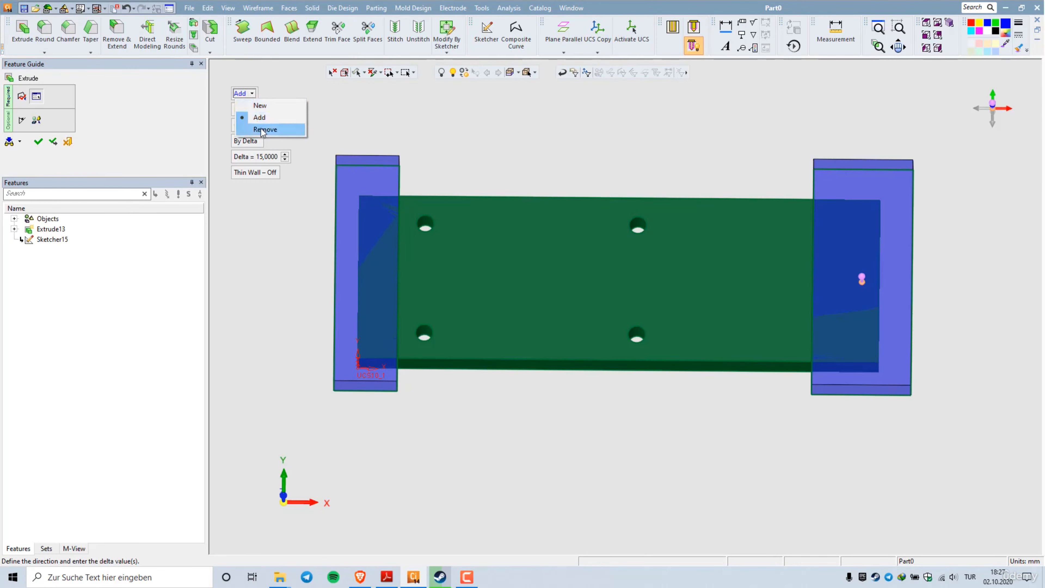
click(249, 125)
click(262, 157)
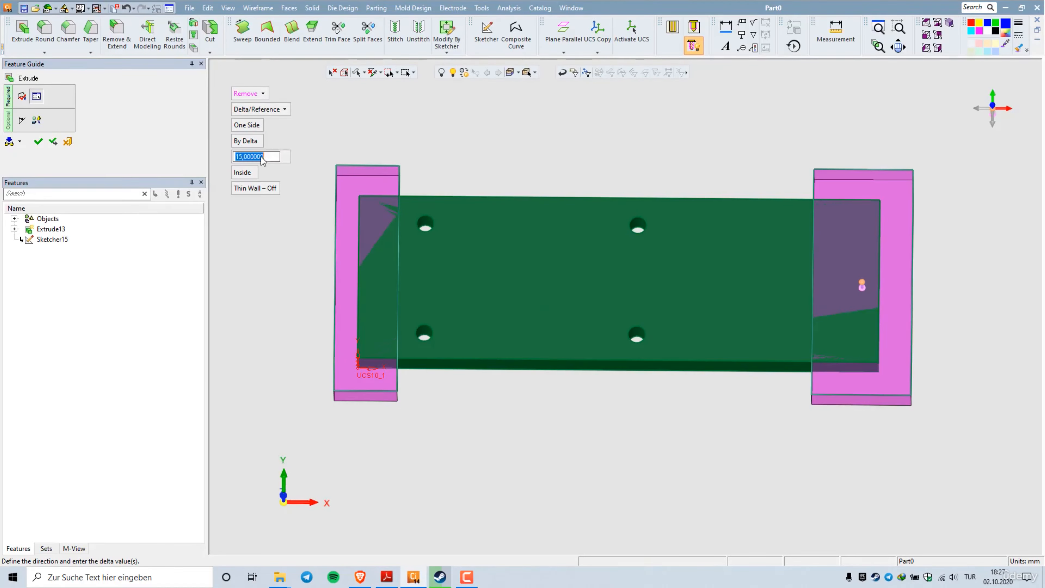
text(2,5)
key(Return)
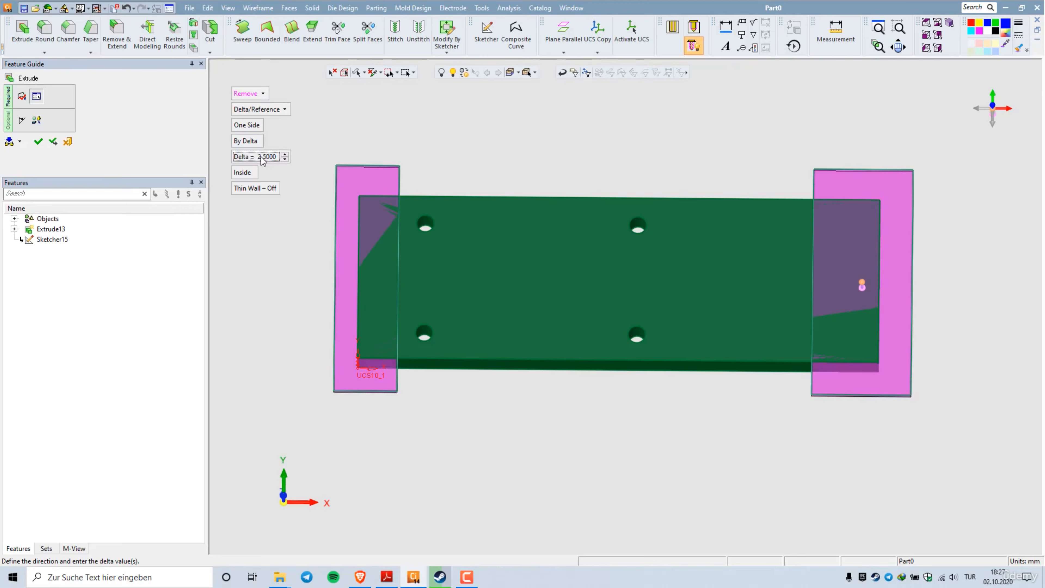
middle_click(598, 168)
click(599, 168)
- Start a sketch on the recessed face at the plate's left end
ctrl+drag(623, 417, 601, 400)
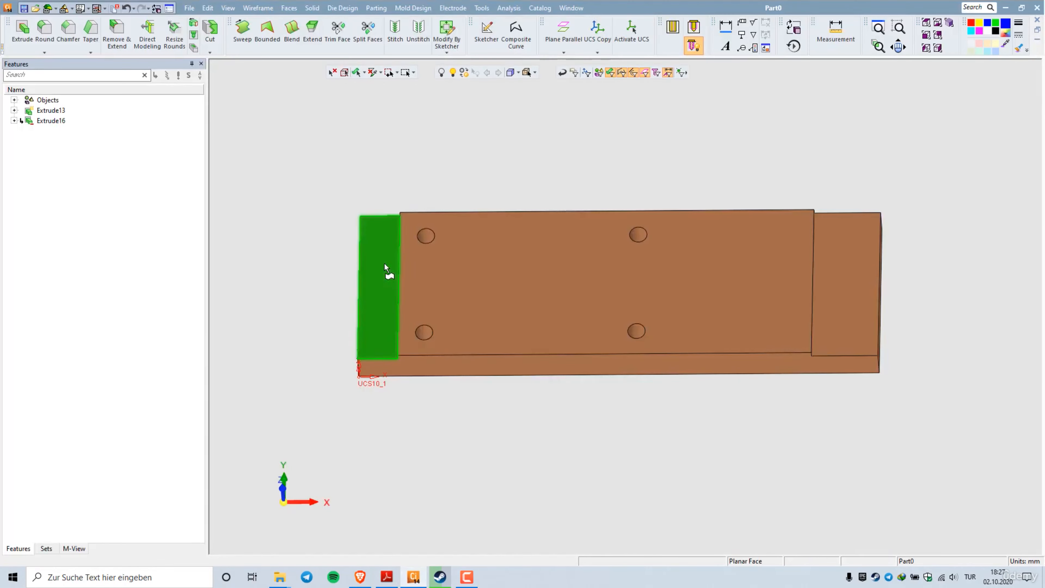
right_click(385, 272)
click(408, 237)
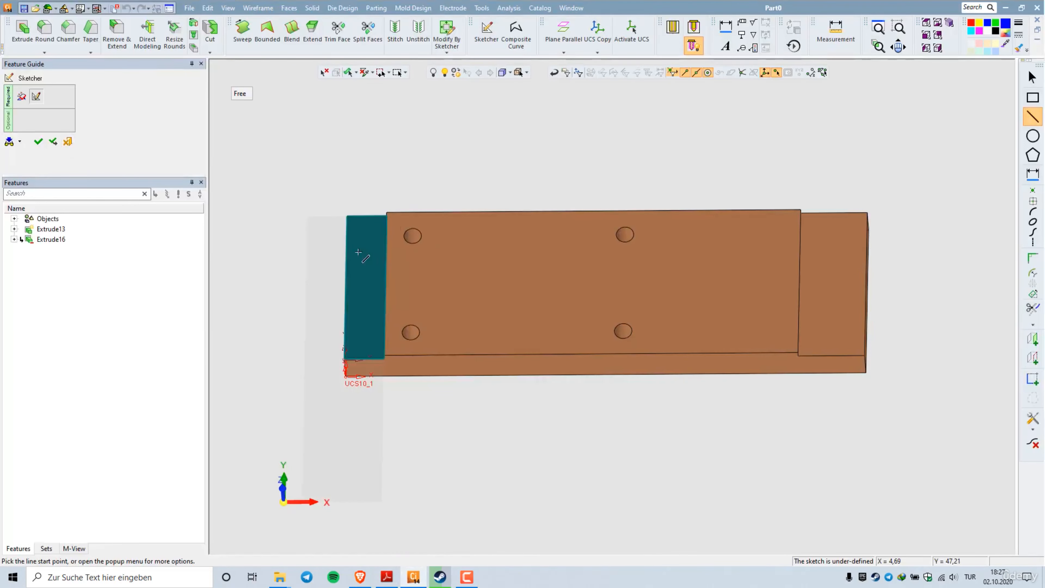
right_click(364, 242)
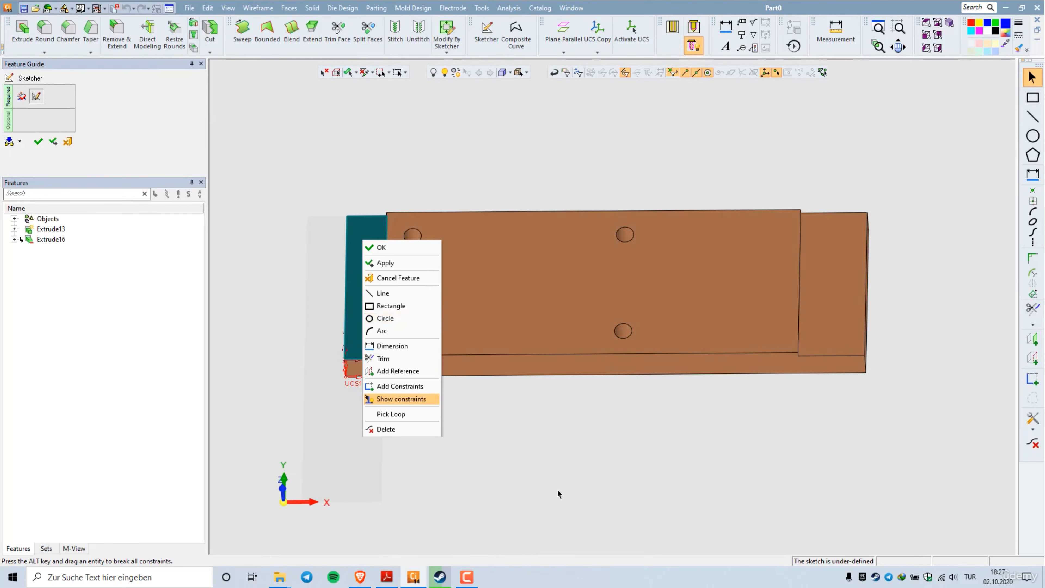
click(385, 318)
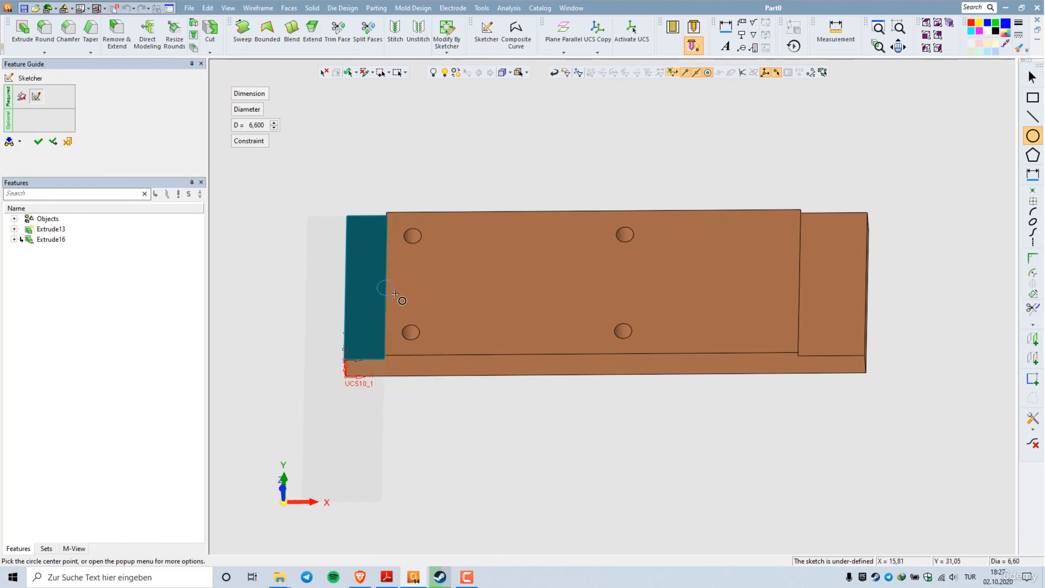
key(Escape)
- Draw a 6.5 mm diameter circle near the upper end of the left recessed face
middle_drag(474, 376, 475, 418)
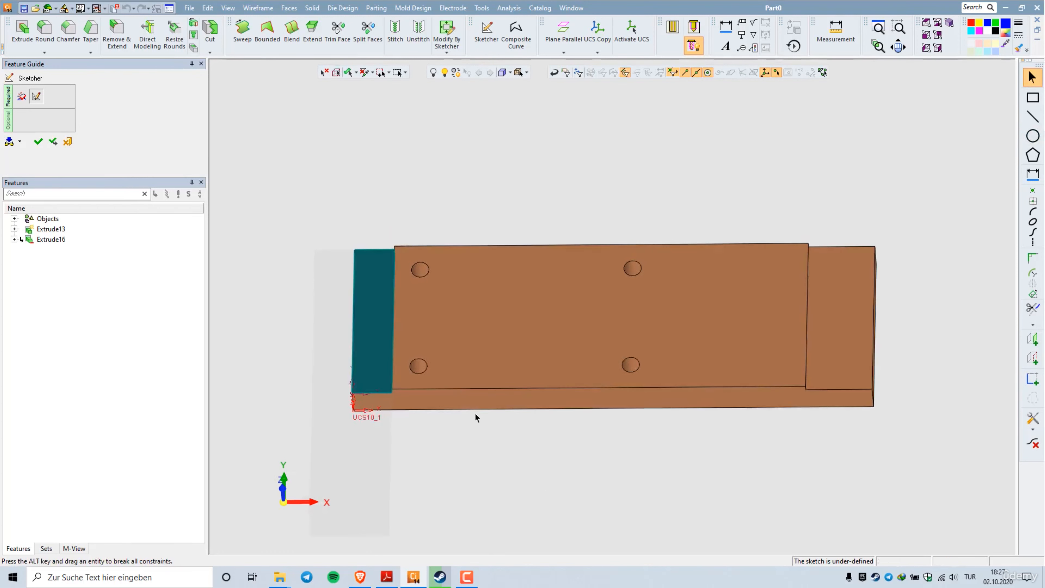
middle_drag(489, 327, 499, 366)
right_click(465, 287)
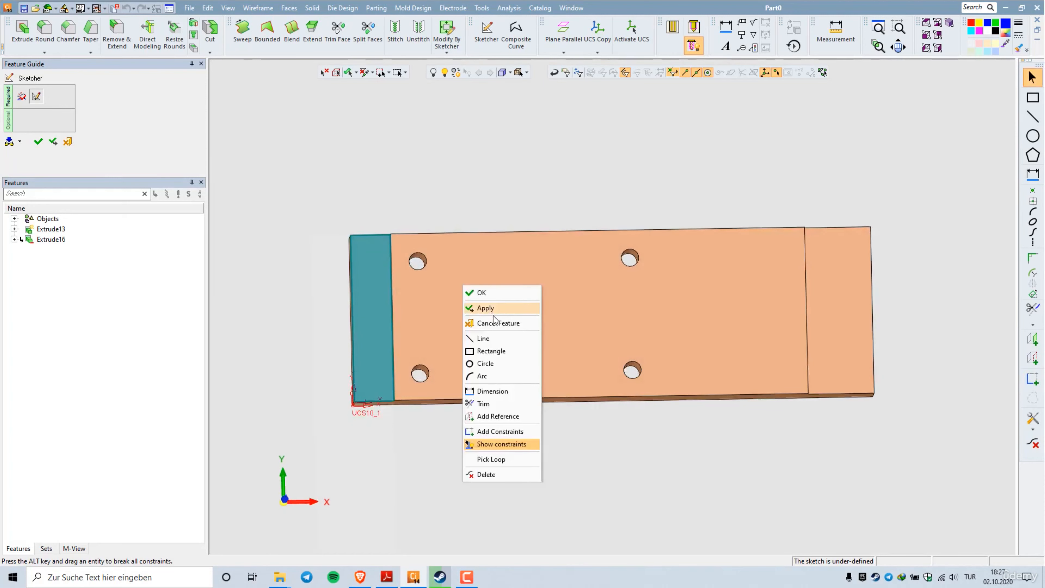
click(490, 363)
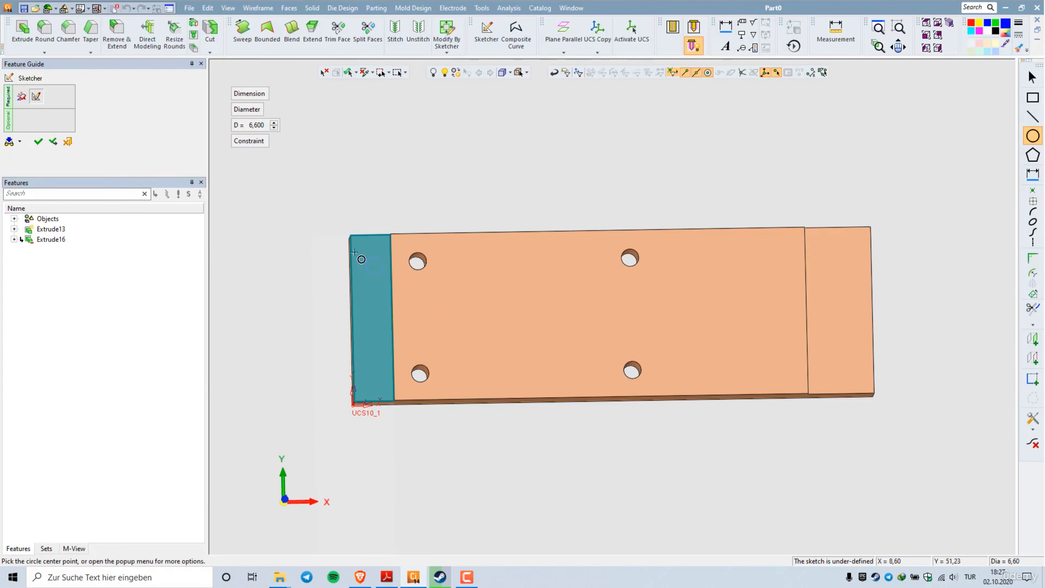
click(253, 125)
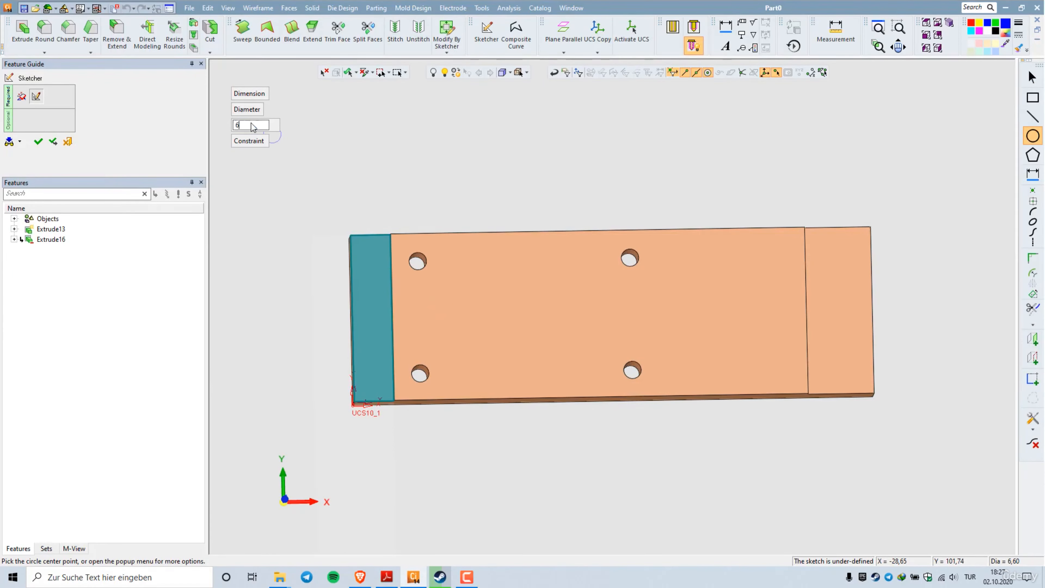
text(6,5)
key(Return)
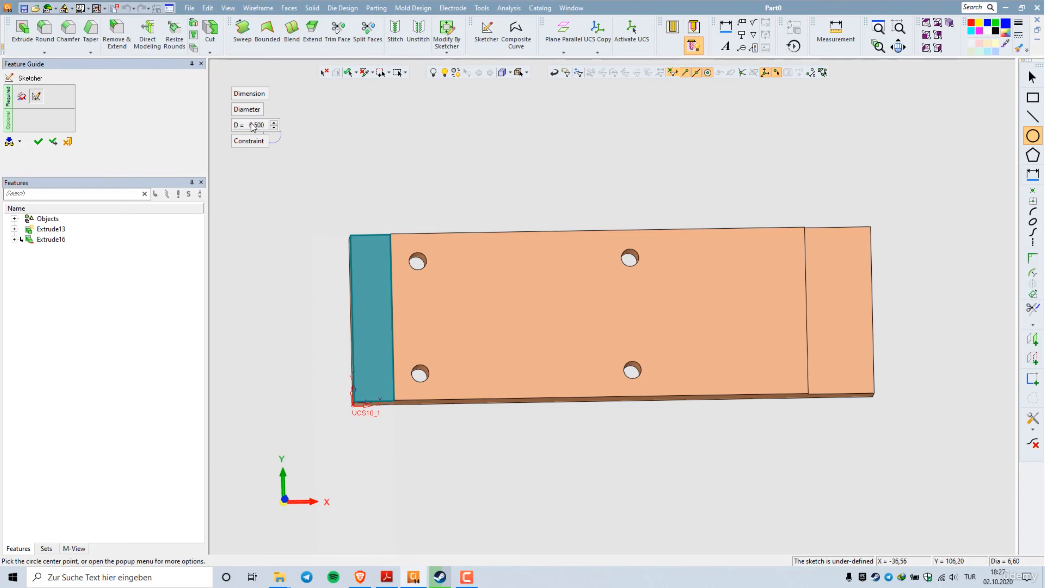
click(369, 258)
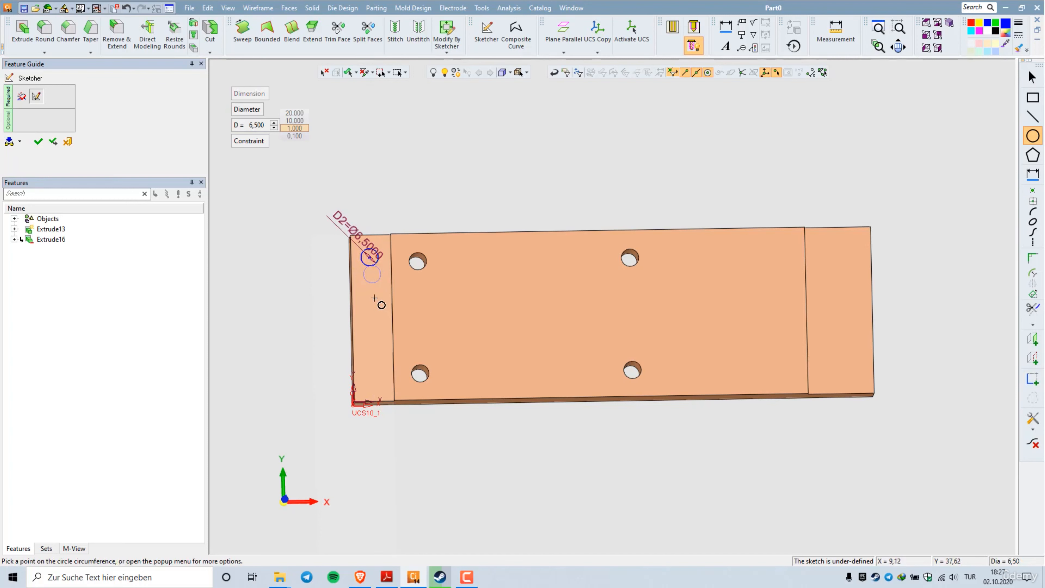
key(Escape)
- Draw three more 6.5 mm circles vertically aligned with the first, one just below it and two near the face's lower end
right_click(324, 258)
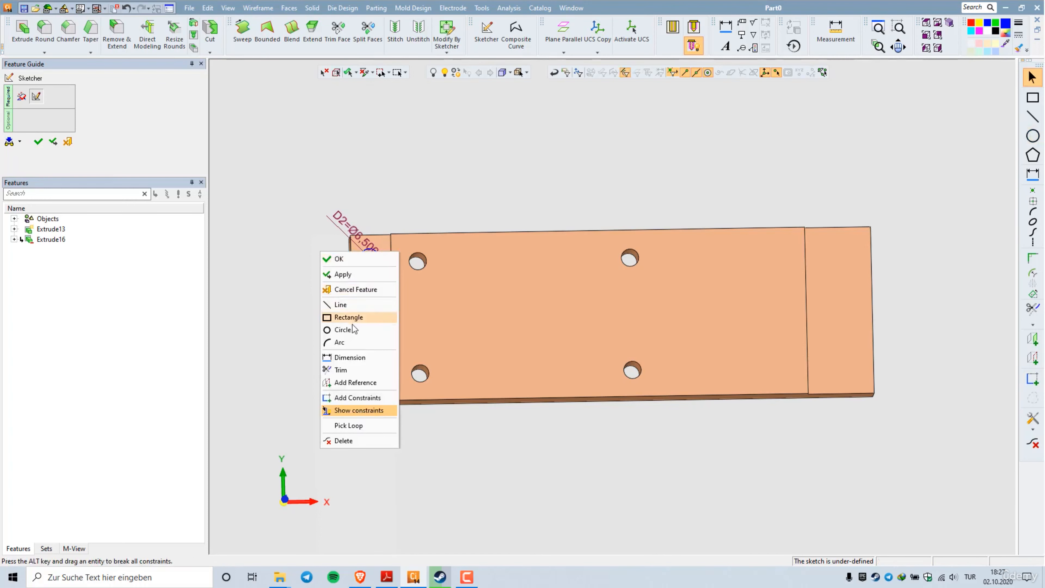
click(345, 330)
scroll(371, 280, up, 2)
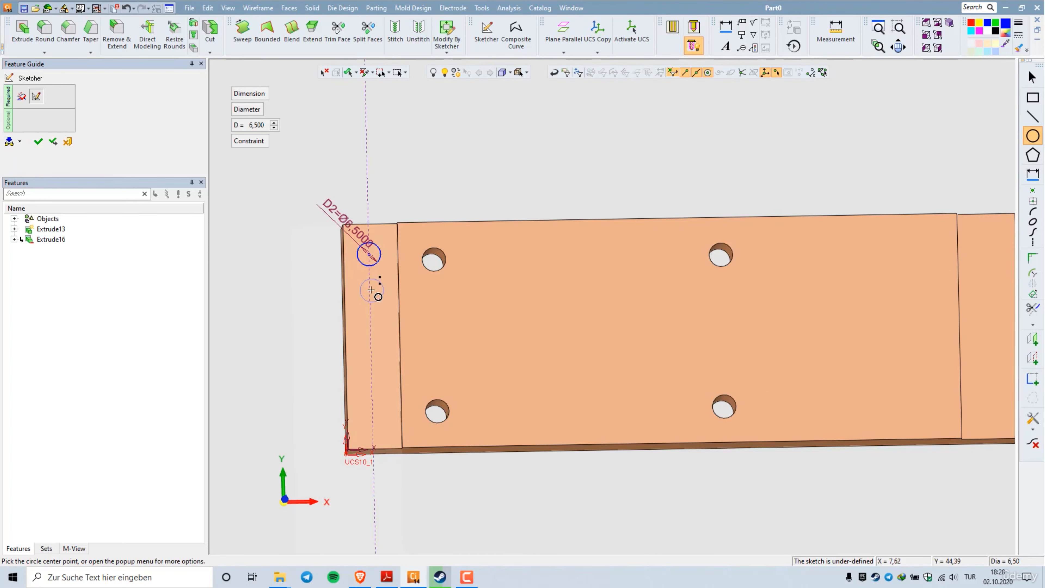
click(370, 289)
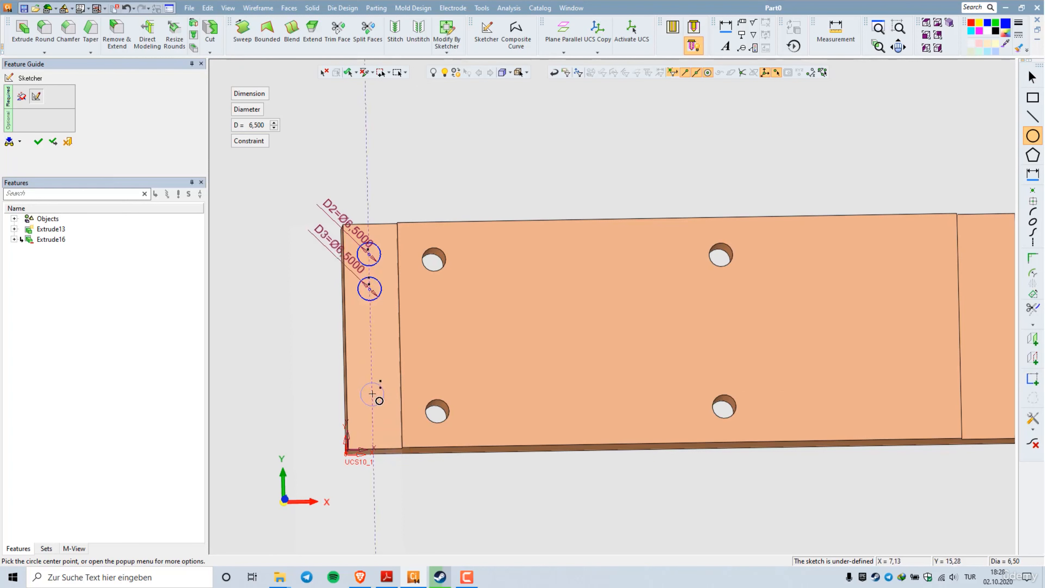
click(372, 394)
click(372, 424)
key(Escape)
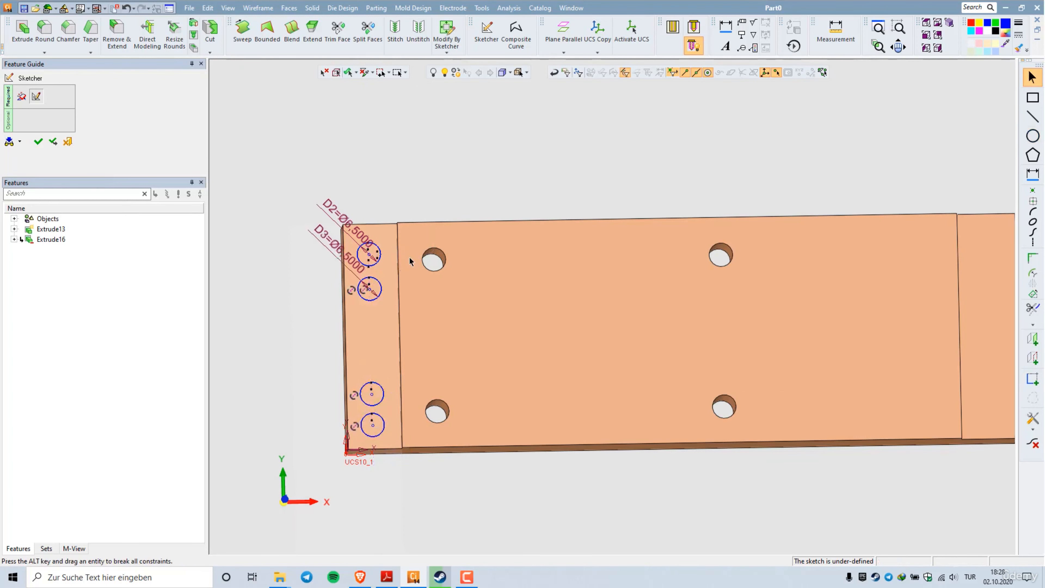
- Add the boundary edges of the left recessed face to the sketch as projected references
right_click(407, 255)
click(445, 388)
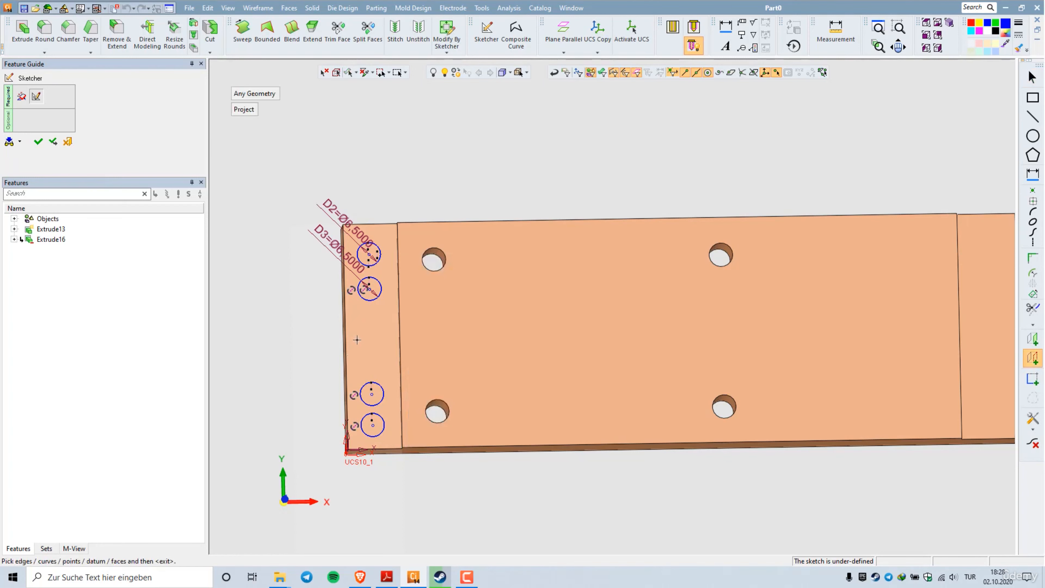
middle_drag(392, 343, 423, 336)
click(396, 368)
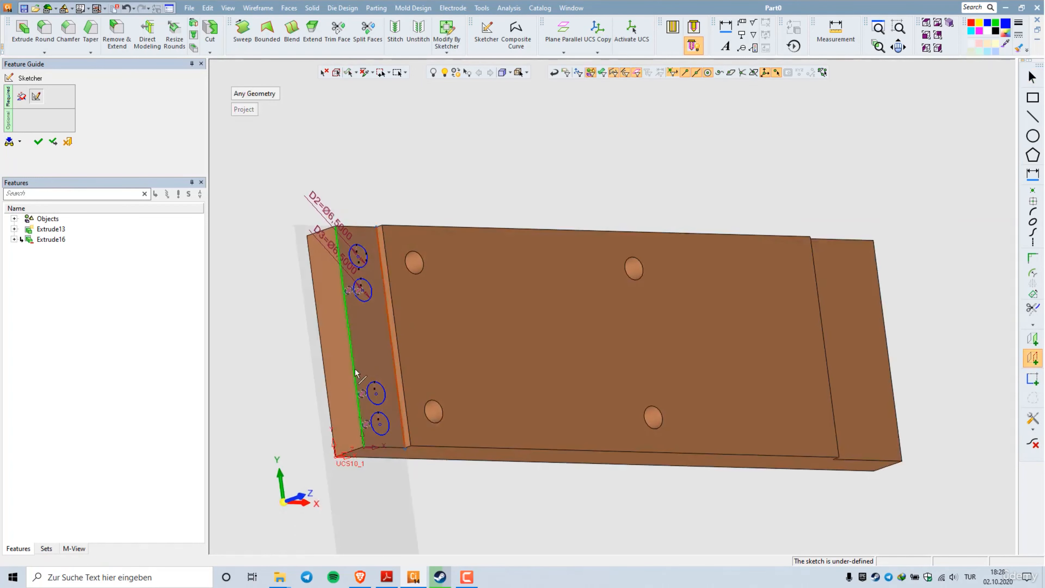
click(356, 373)
key(Escape)
- Dimension the centres of the upper two circles 5 mm apart
middle_drag(450, 350, 432, 348)
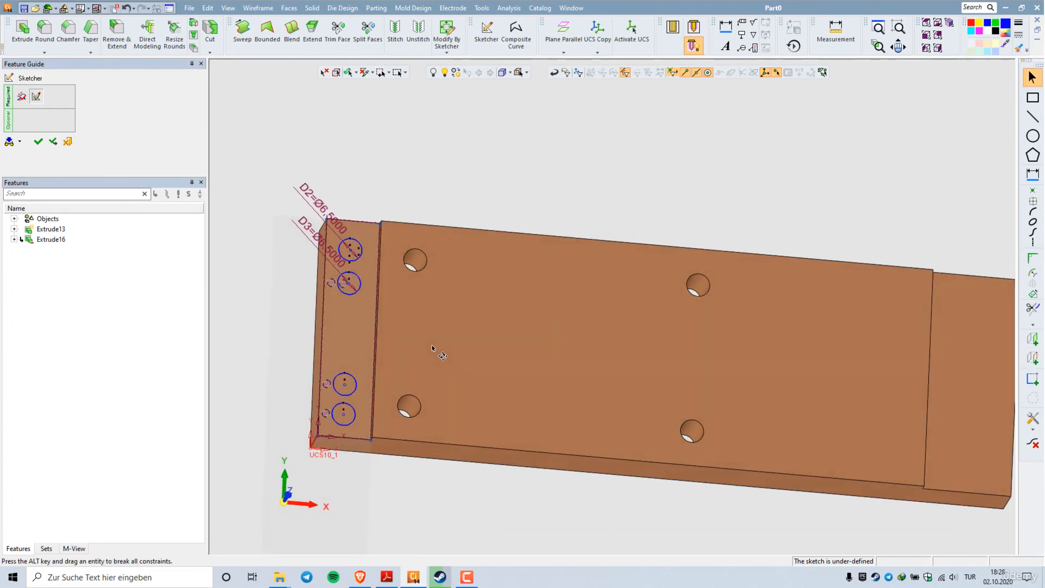
right_click(431, 266)
click(457, 369)
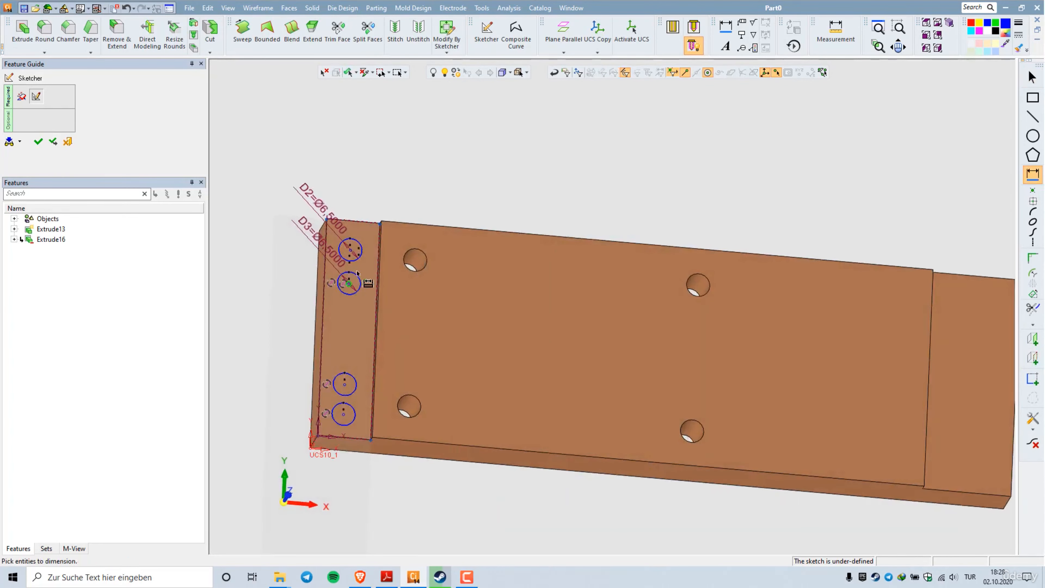
click(349, 282)
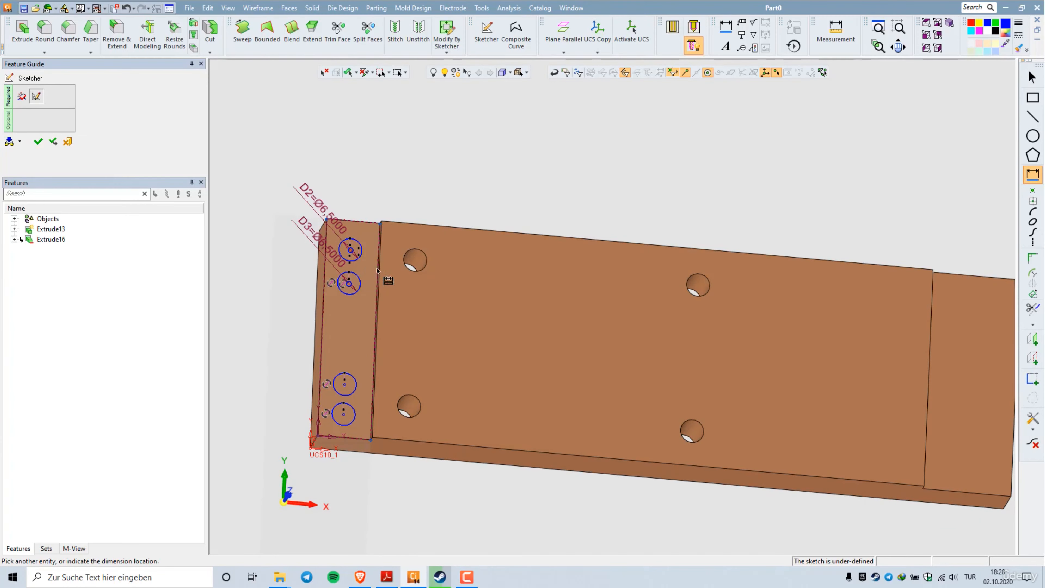
click(397, 289)
text(5)
key(Return)
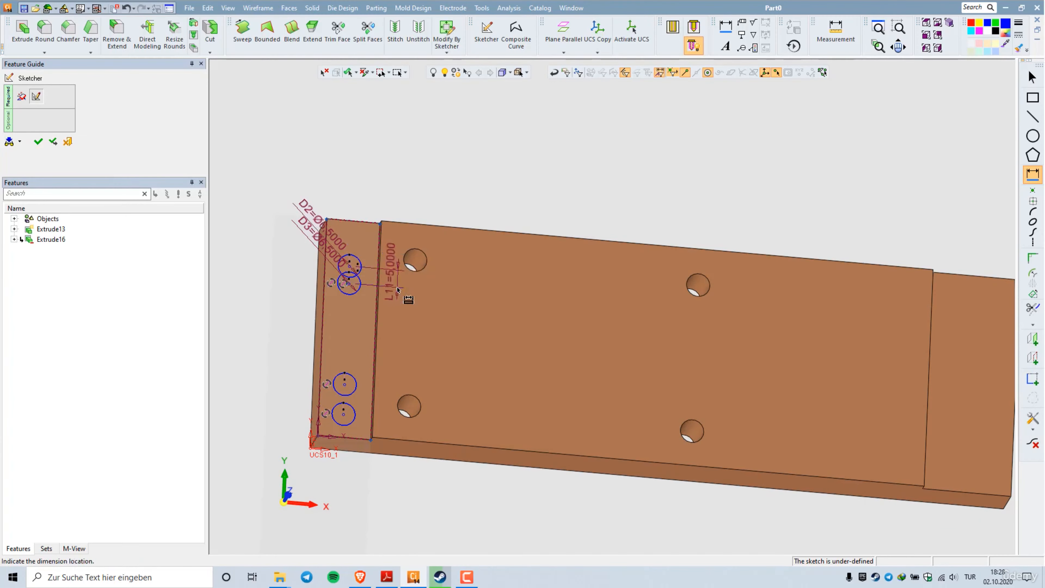
- Dimension the centres of the lower two circles 5 mm apart
click(345, 385)
click(344, 414)
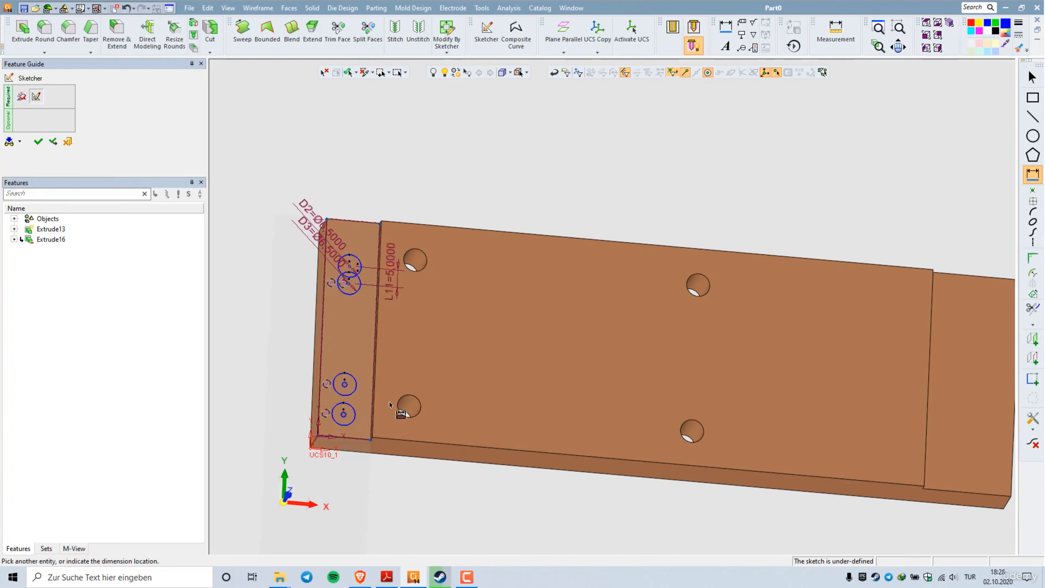
click(390, 404)
text(5)
key(Return)
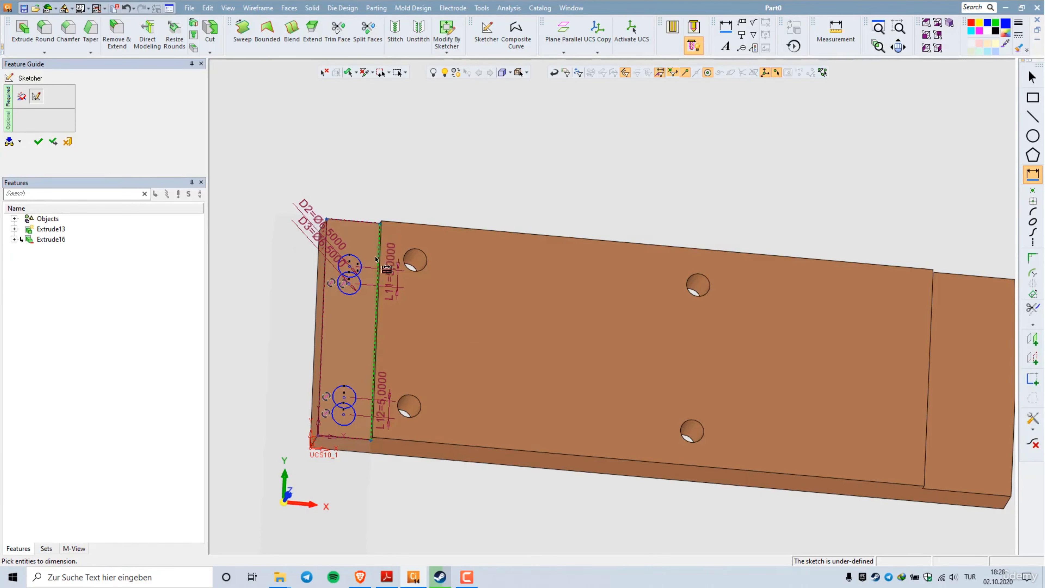
- Dimension the uppermost circle's centre 7.5 mm from the inner edge of the left recessed face
scroll(357, 273, up, 3)
click(350, 284)
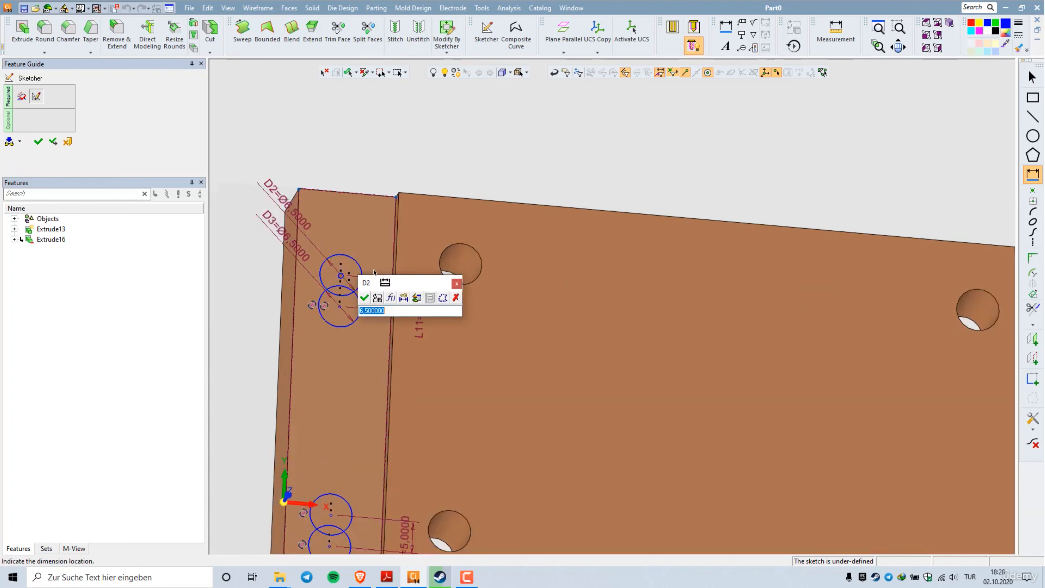
click(460, 286)
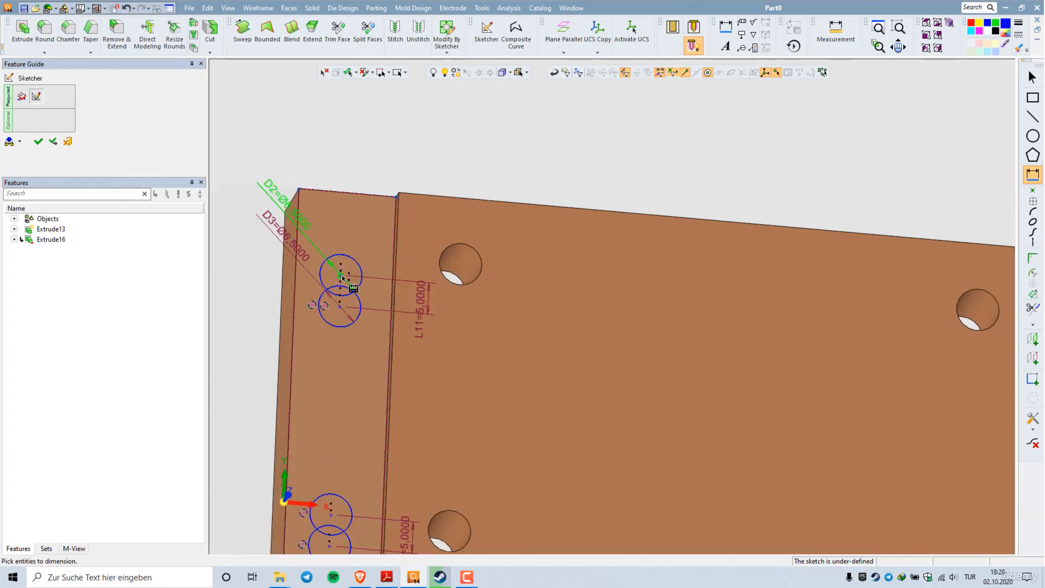
click(391, 268)
click(398, 188)
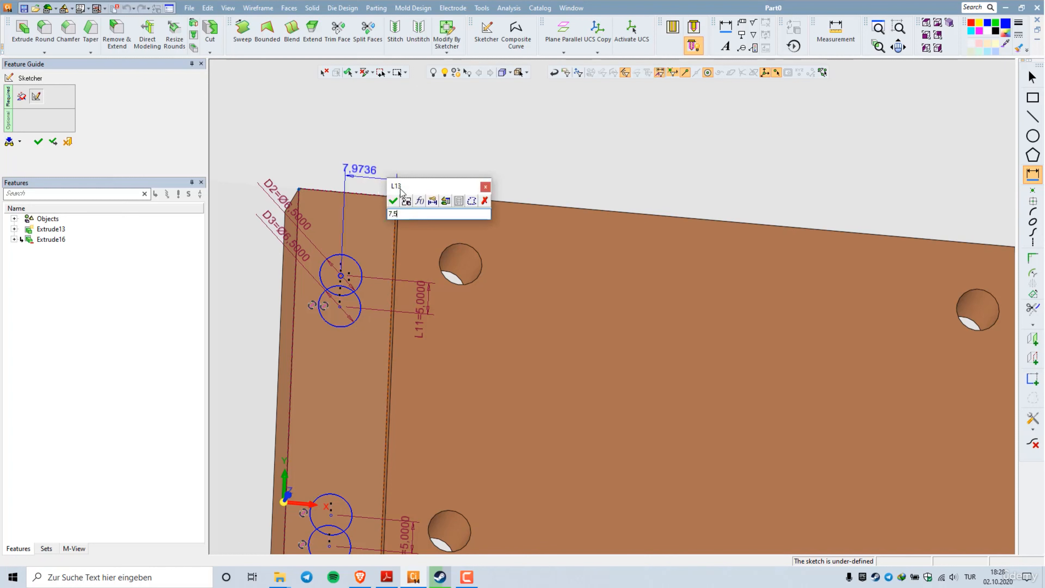
key(Return)
- Draw two vertical lines joining the sides of the upper two circles into a slot outline
right_click(484, 159)
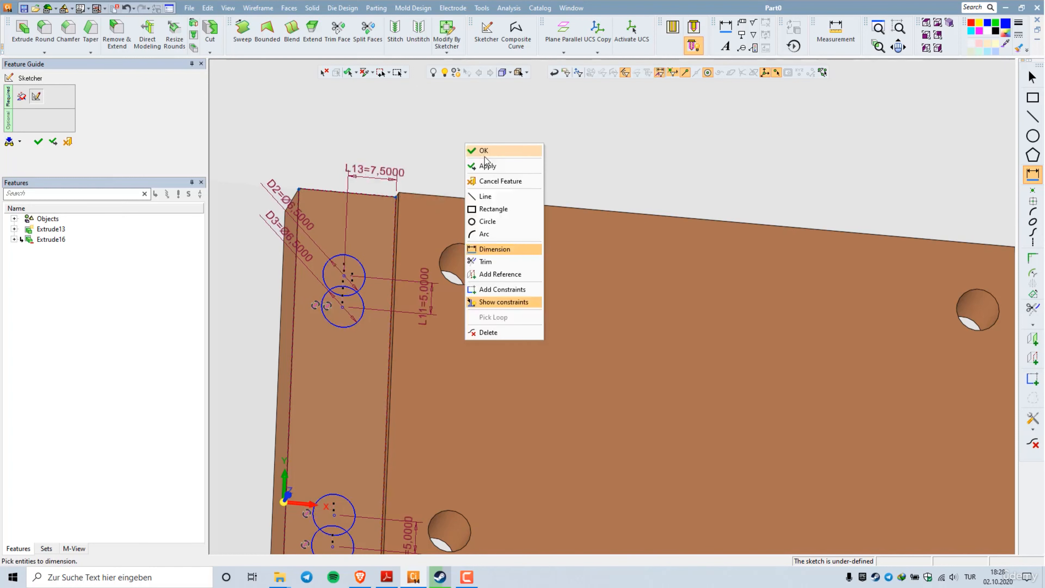
click(485, 196)
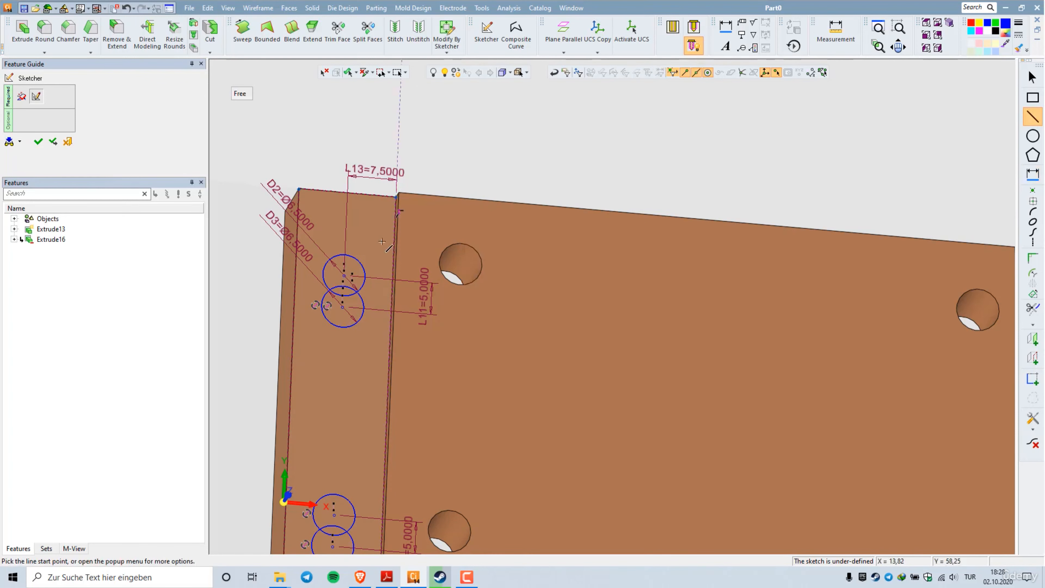
click(323, 274)
click(321, 305)
click(365, 275)
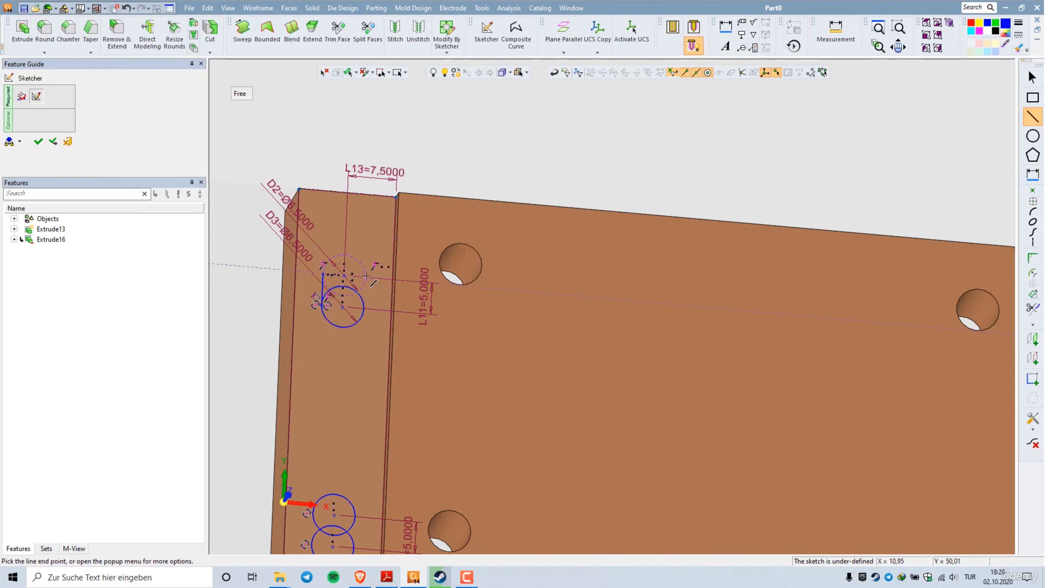
click(364, 308)
- Draw two vertical lines joining the sides of the lower two circles into a slot outline
scroll(333, 227, down, 2)
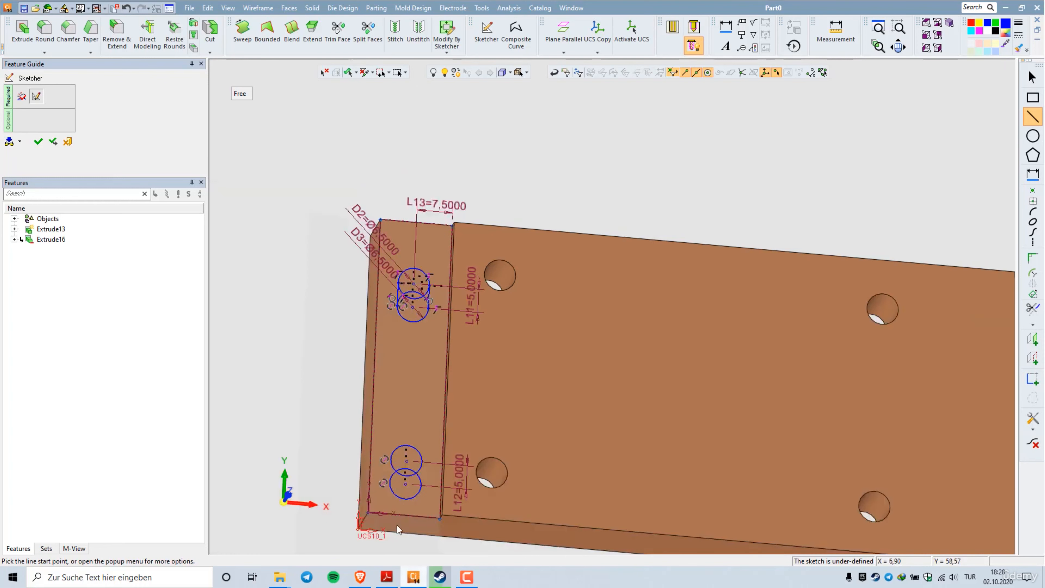
scroll(402, 516, up, 3)
click(373, 390)
click(370, 449)
click(450, 397)
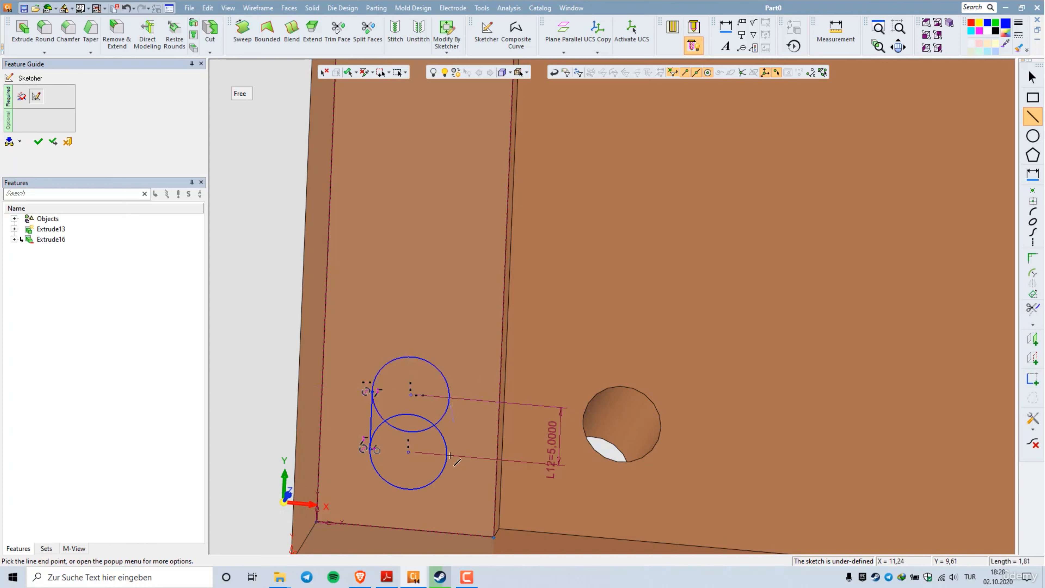
key(Escape)
- Trim the overlapping inner arcs of the lower two circles, leaving a clean slot outline
right_click(428, 254)
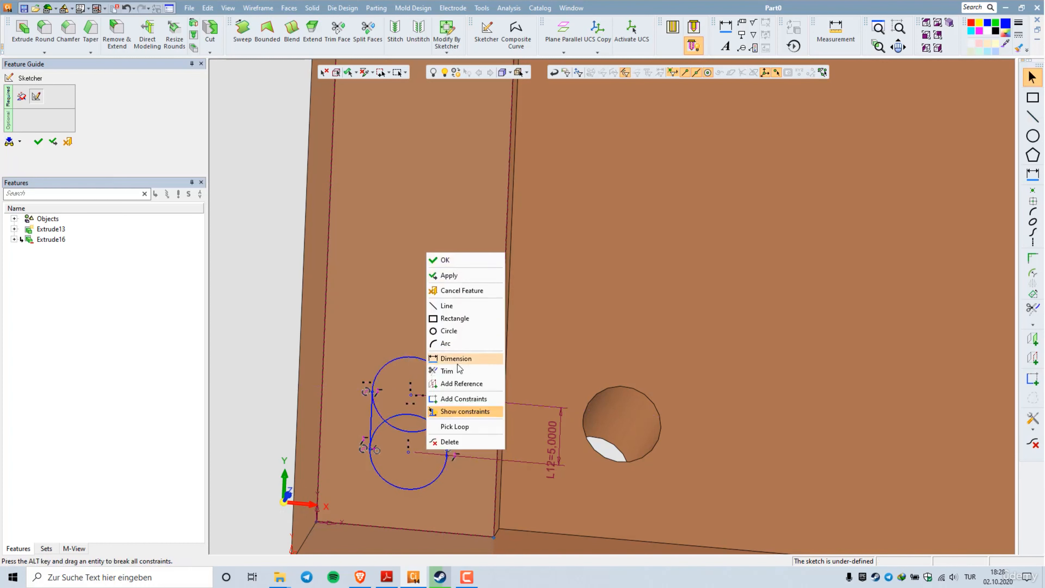
click(458, 371)
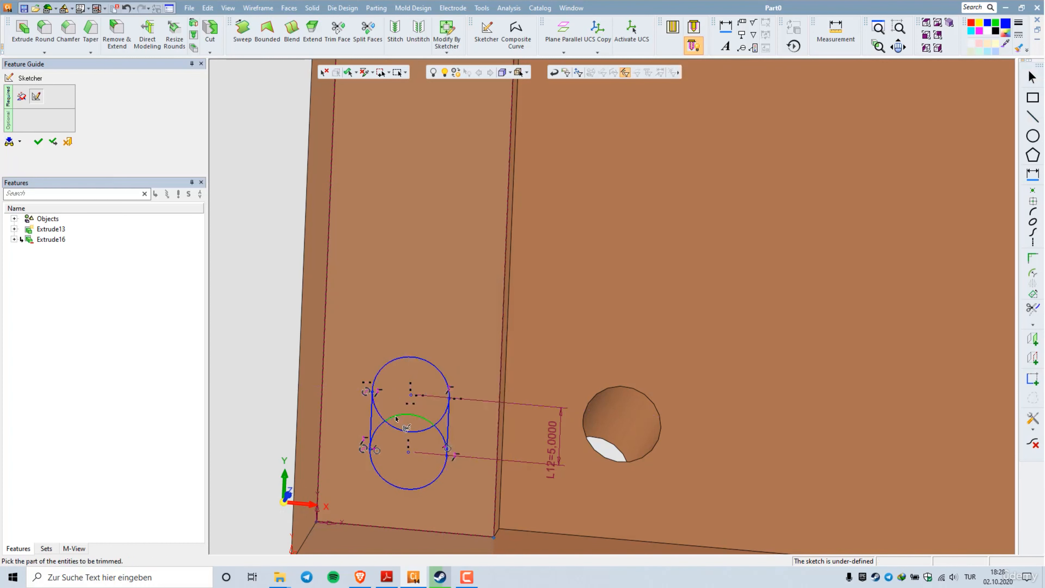
click(395, 417)
click(396, 428)
click(382, 417)
click(382, 426)
click(439, 418)
click(441, 425)
- Trim the overlapping inner arcs of the upper two circles, leaving a clean slot outline
scroll(406, 421, down, 3)
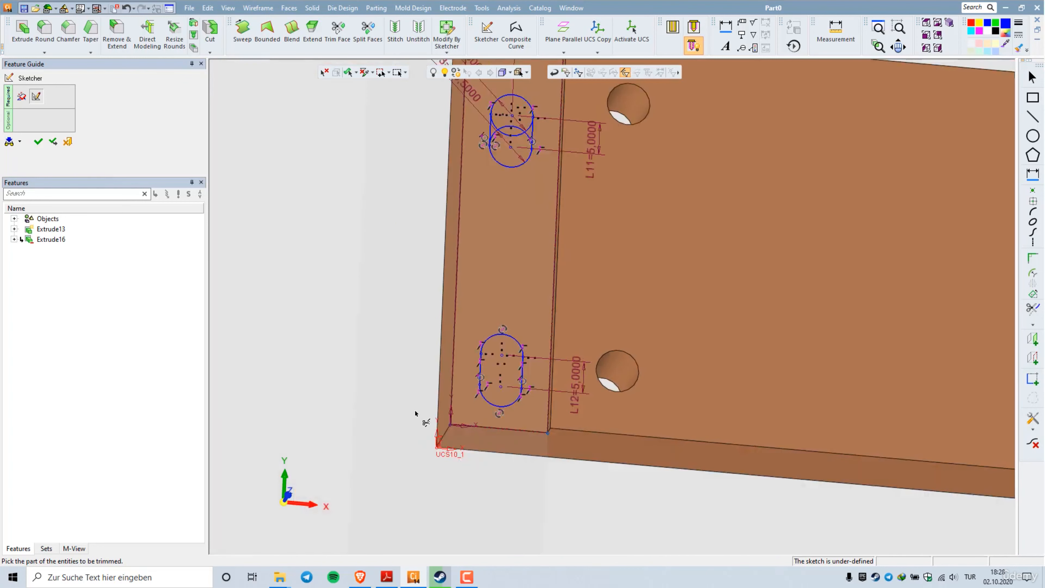
scroll(401, 363, up, 5)
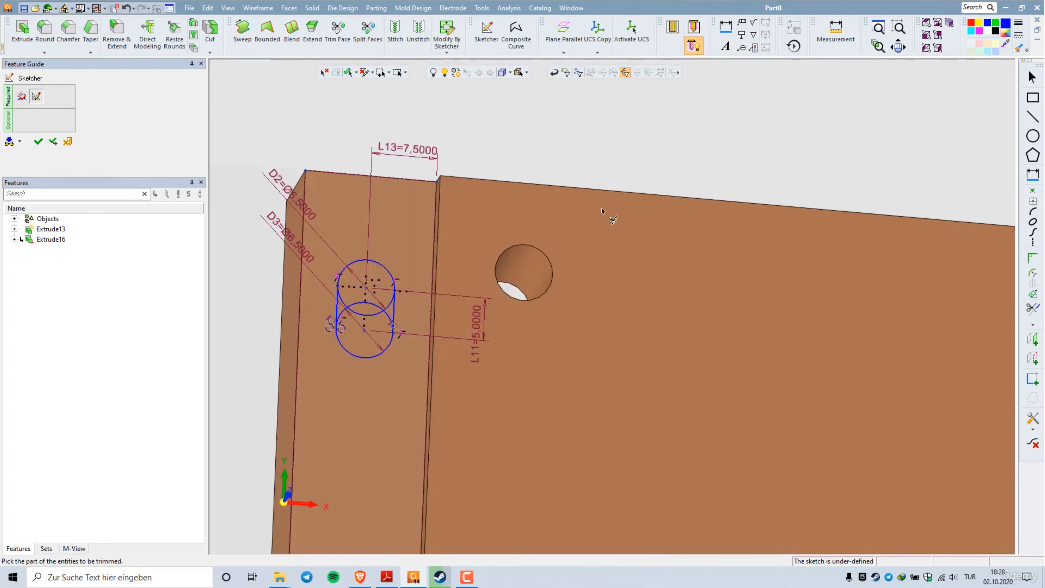
click(394, 303)
click(385, 303)
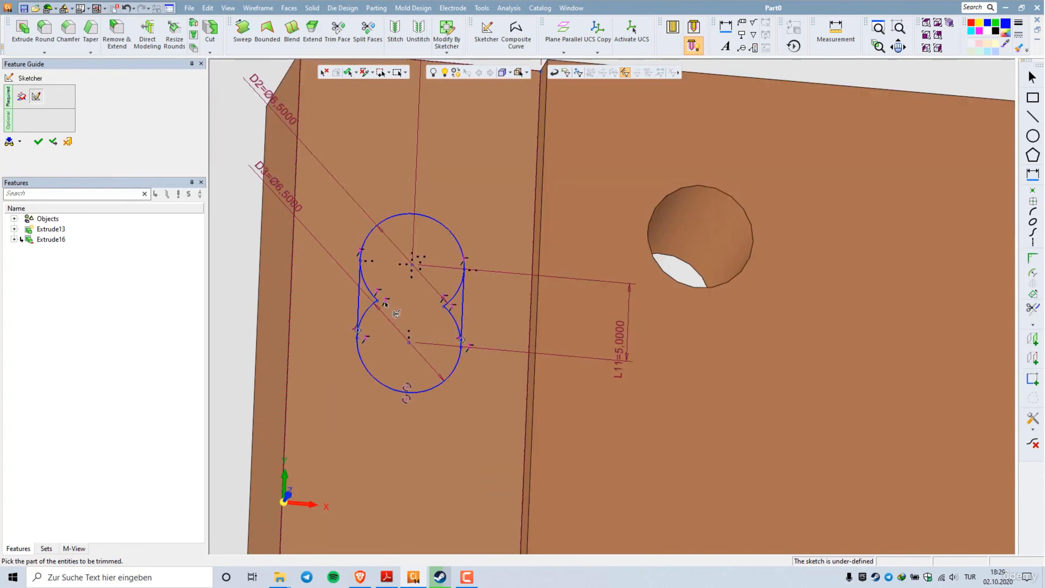
click(376, 298)
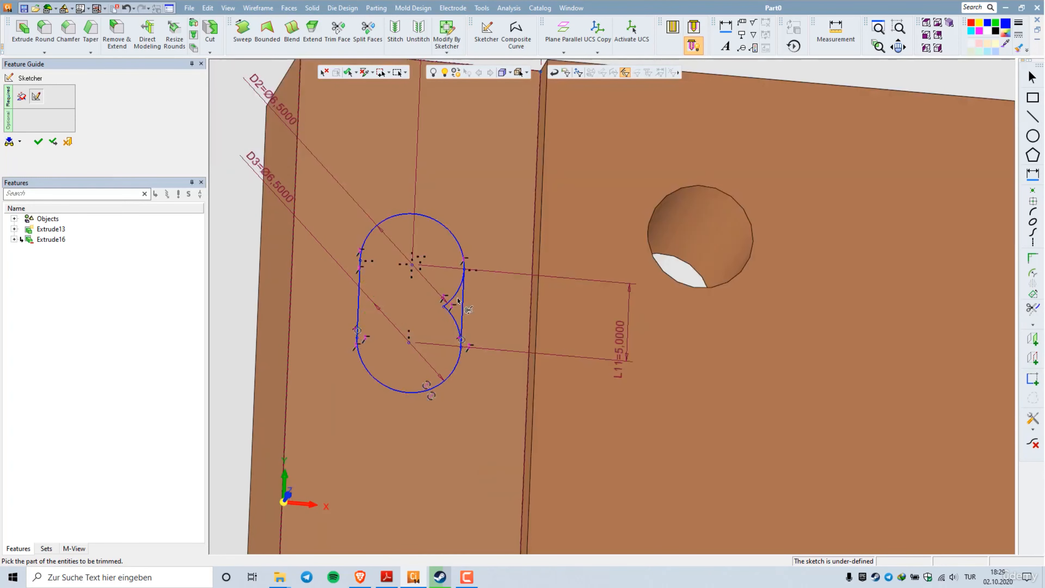
- Dimension the upper arc centre of the upper slot 12 mm from the plate's upper edge
scroll(388, 395, down, 2)
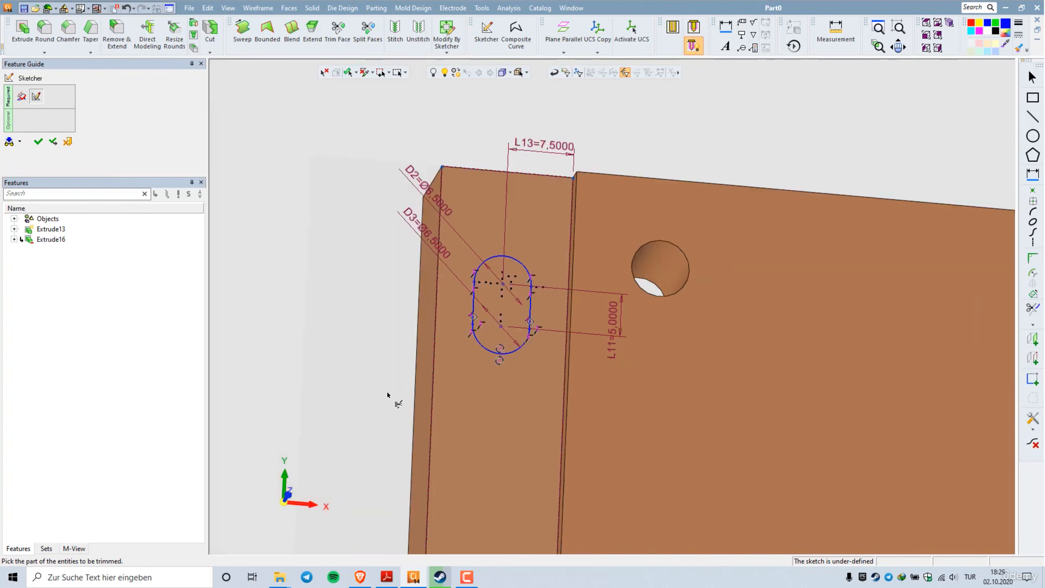
right_click(317, 226)
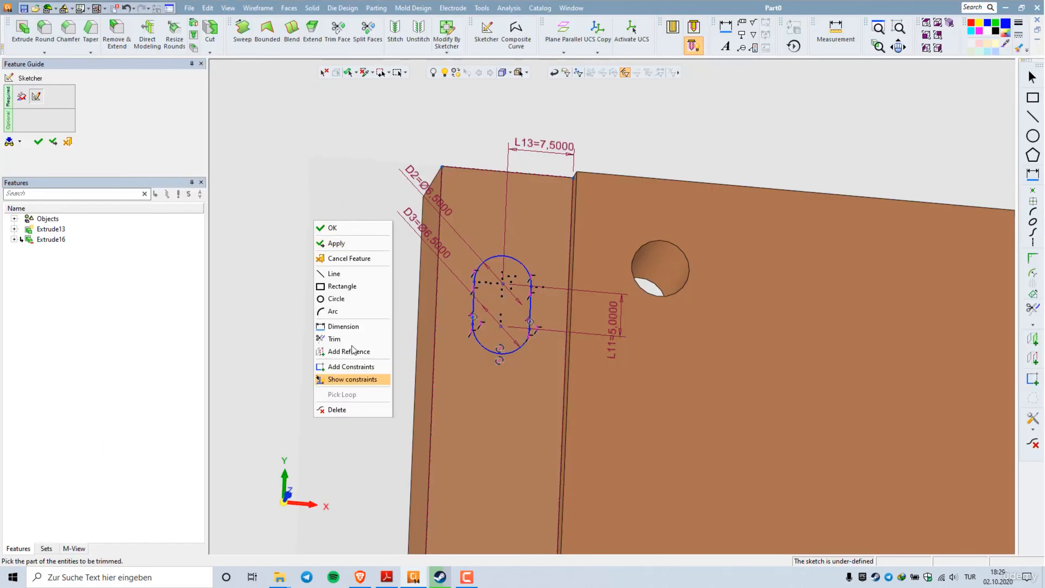
click(344, 379)
click(503, 283)
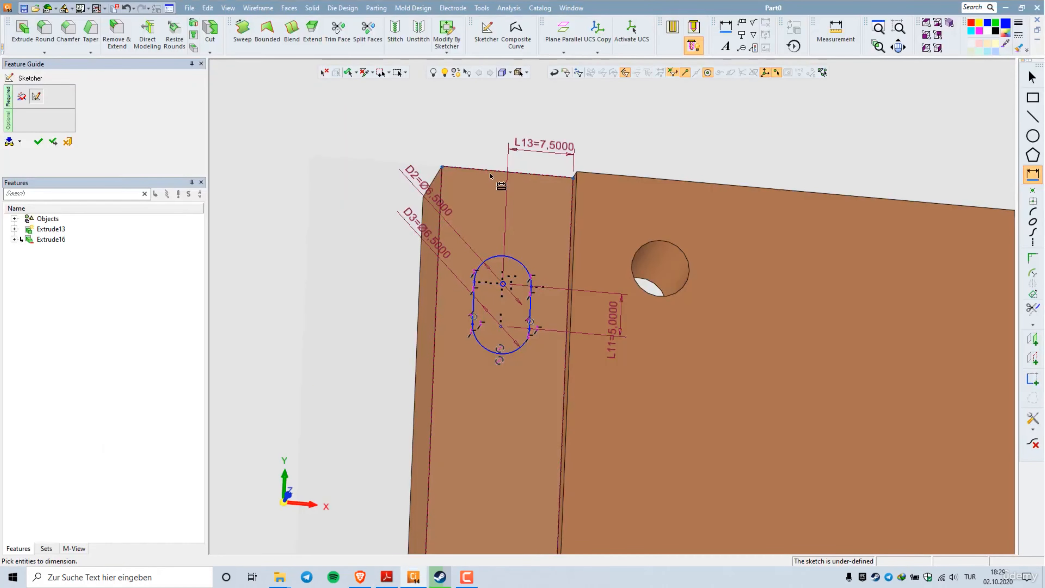
click(487, 171)
click(365, 246)
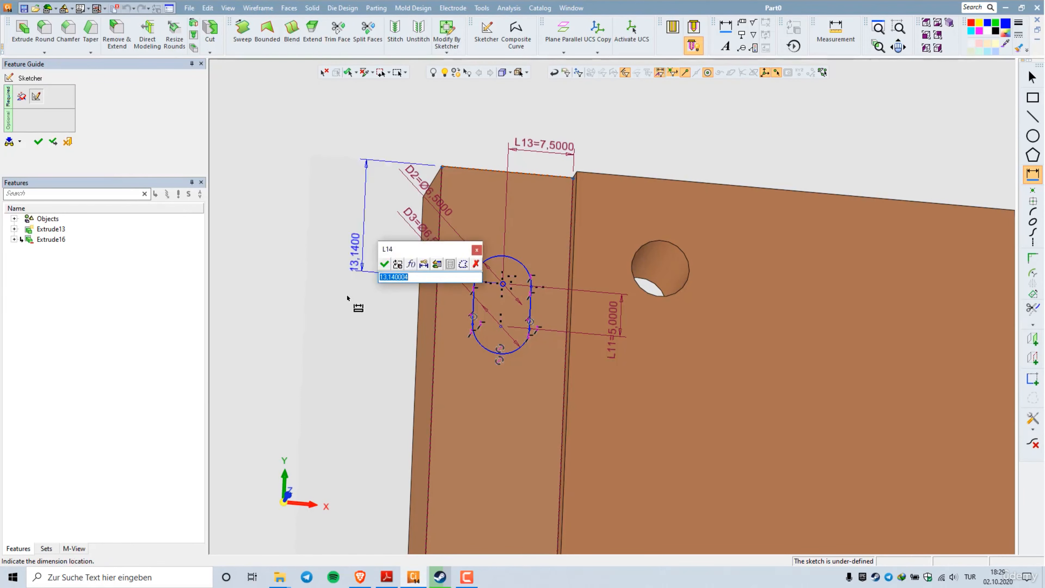
text(12)
key(Return)
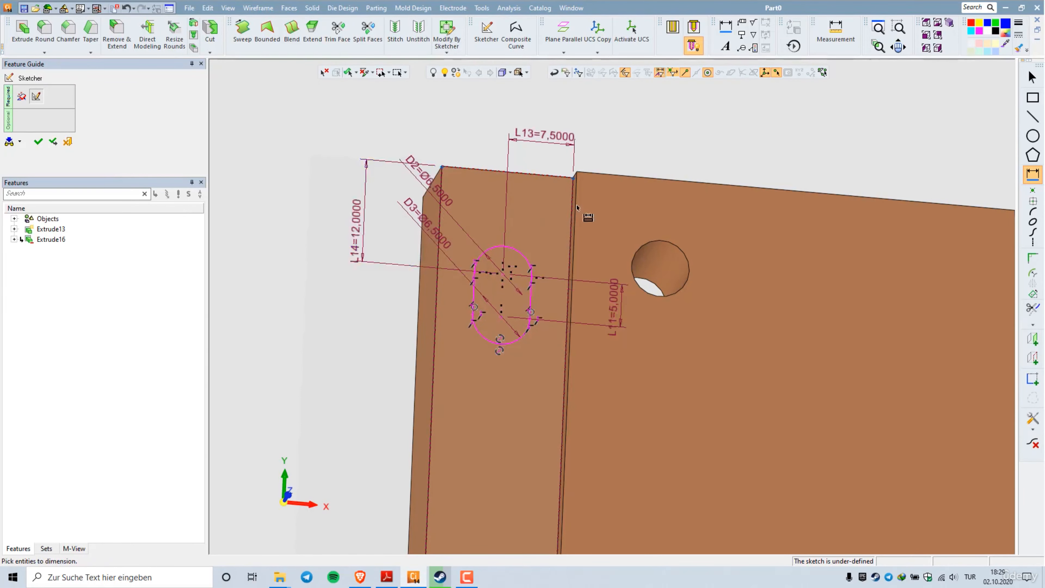
- Dimension the upper arc centre of the lower slot 46 mm from the plate's upper edge and finish the sketch
scroll(445, 216, down, 3)
scroll(572, 291, up, 1)
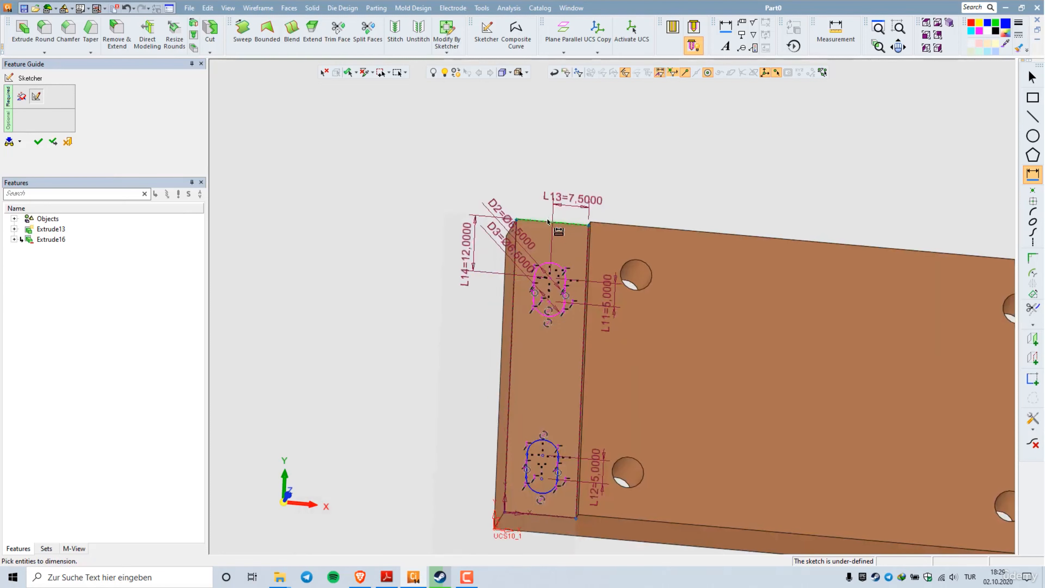
click(543, 455)
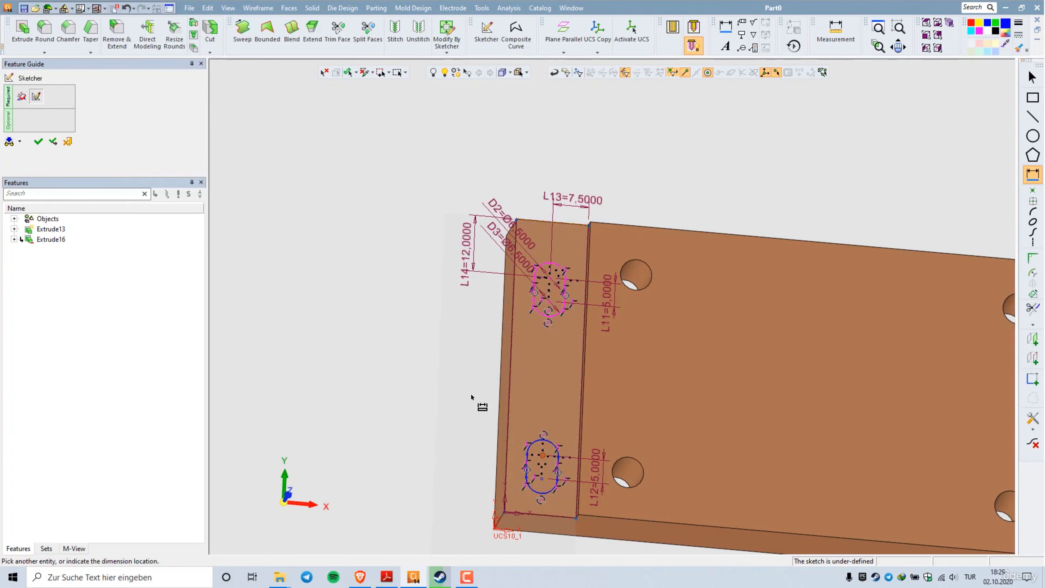
click(435, 380)
text(46)
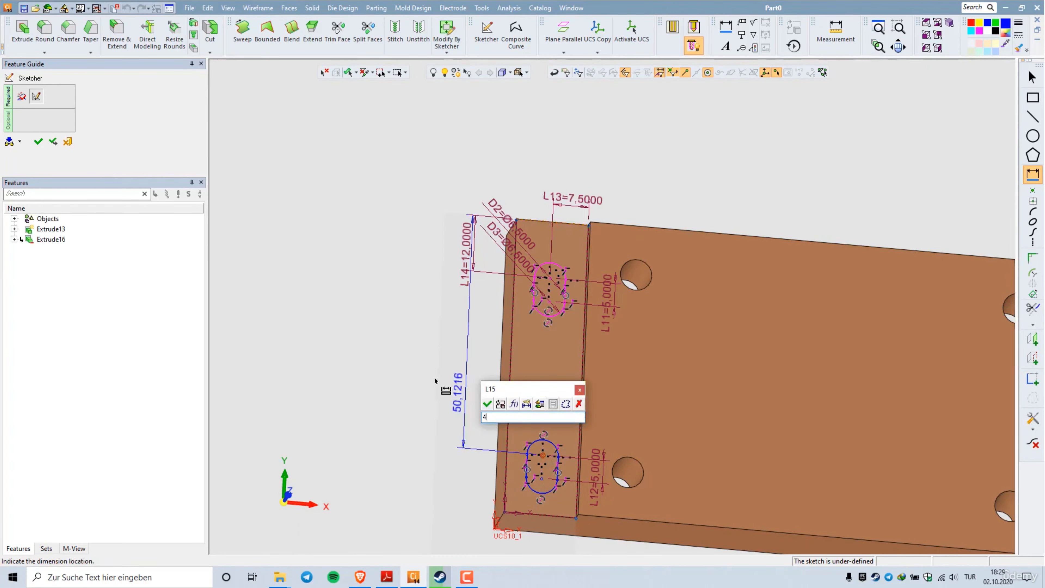
key(Return)
right_click(365, 223)
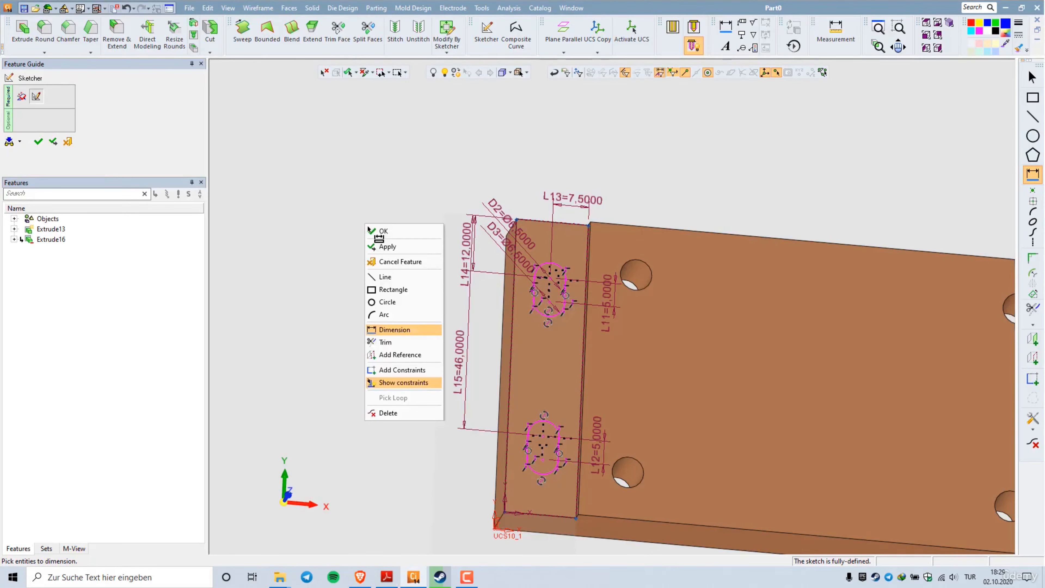
click(385, 233)
- Cut both slots through the plate with a Remove extrusion of the sketch, one side, delta 100 mm
right_click(380, 217)
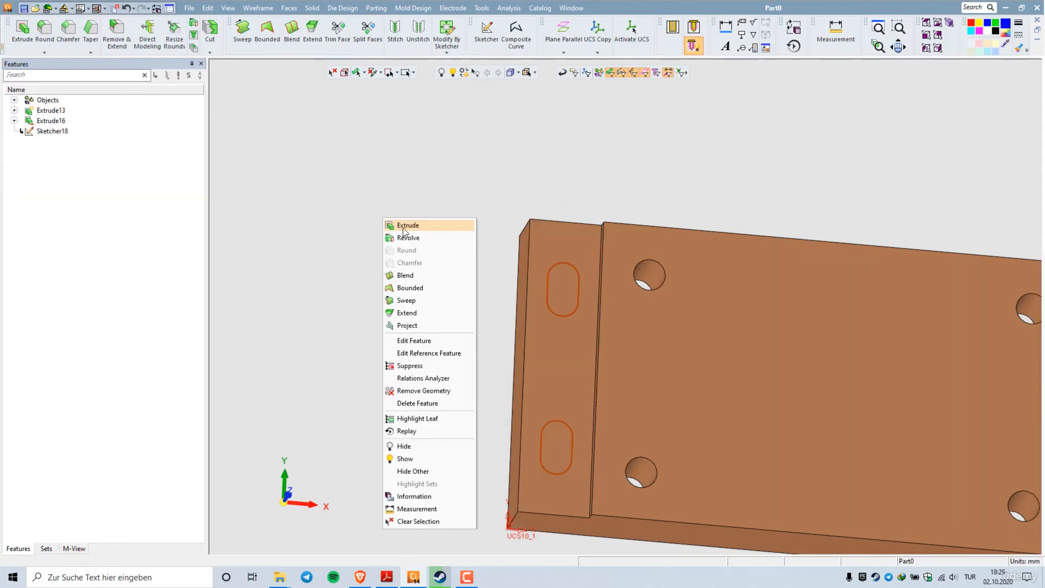
click(404, 227)
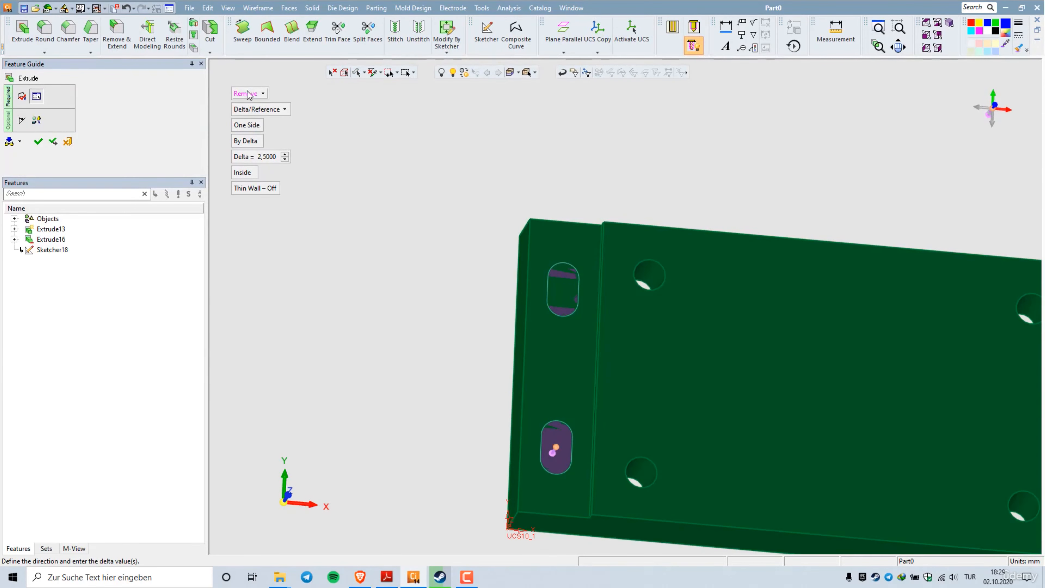
click(270, 160)
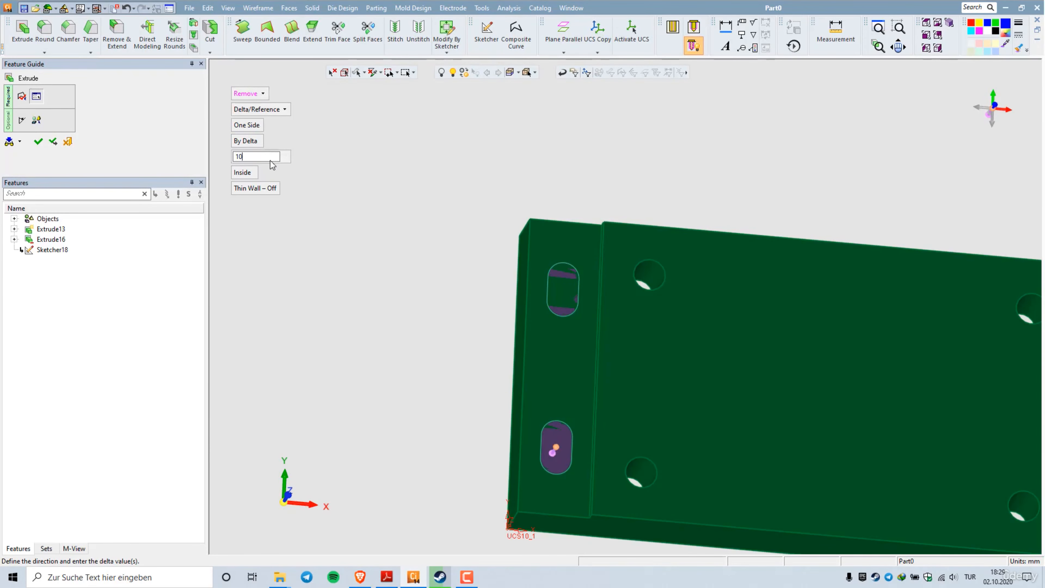
text(100)
key(Return)
middle_click(486, 242)
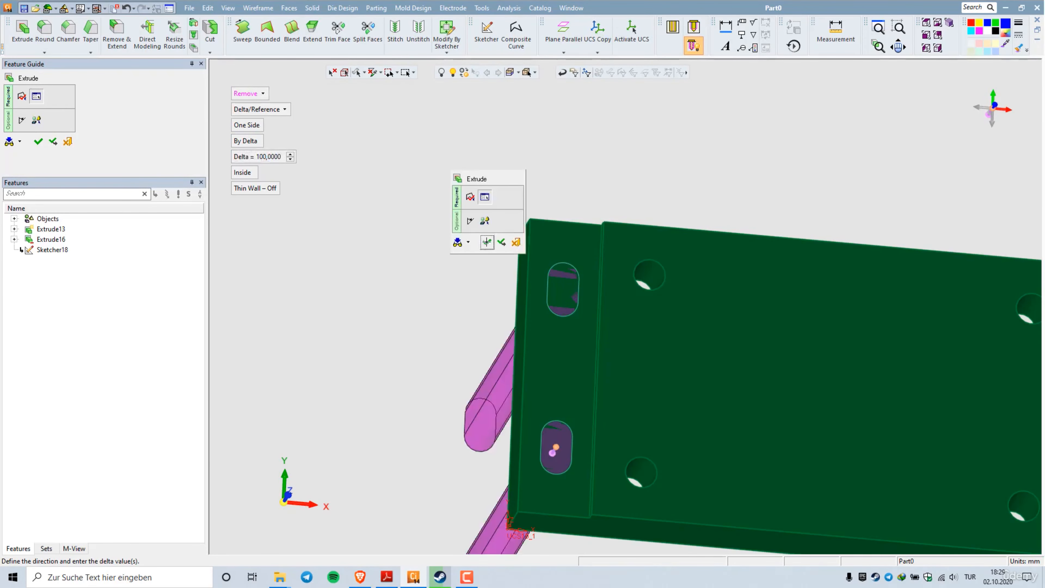
click(487, 242)
- Start a new sketch on the recessed face at the plate's right end
scroll(313, 244, down, 5)
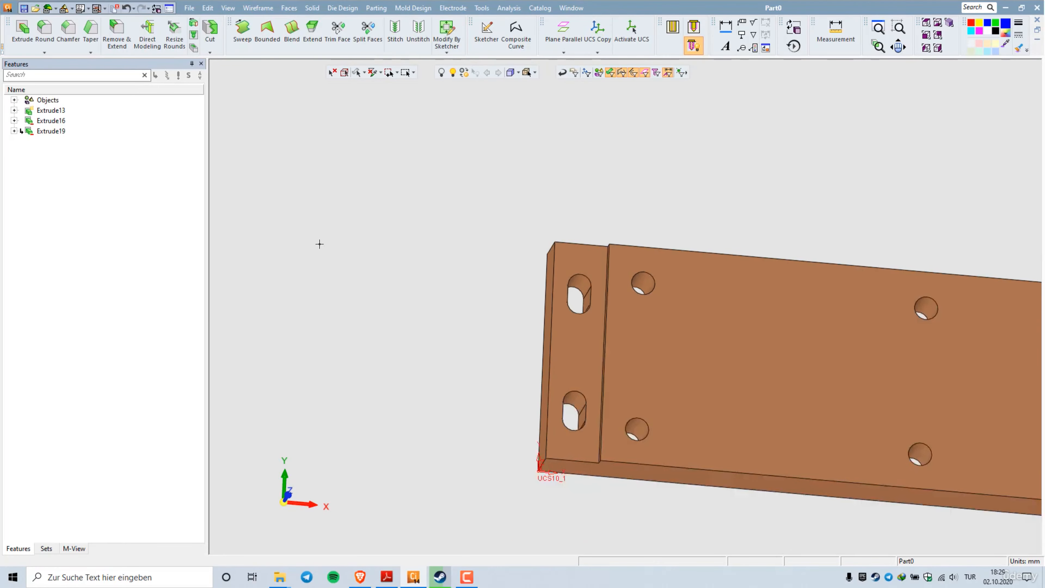
scroll(926, 355, up, 5)
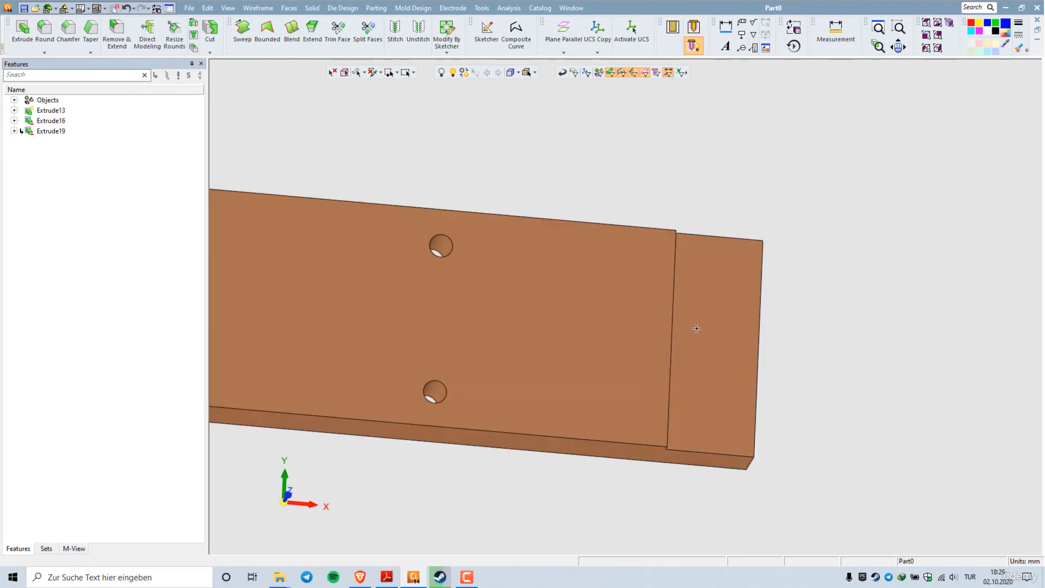
click(723, 306)
right_click(737, 307)
click(753, 236)
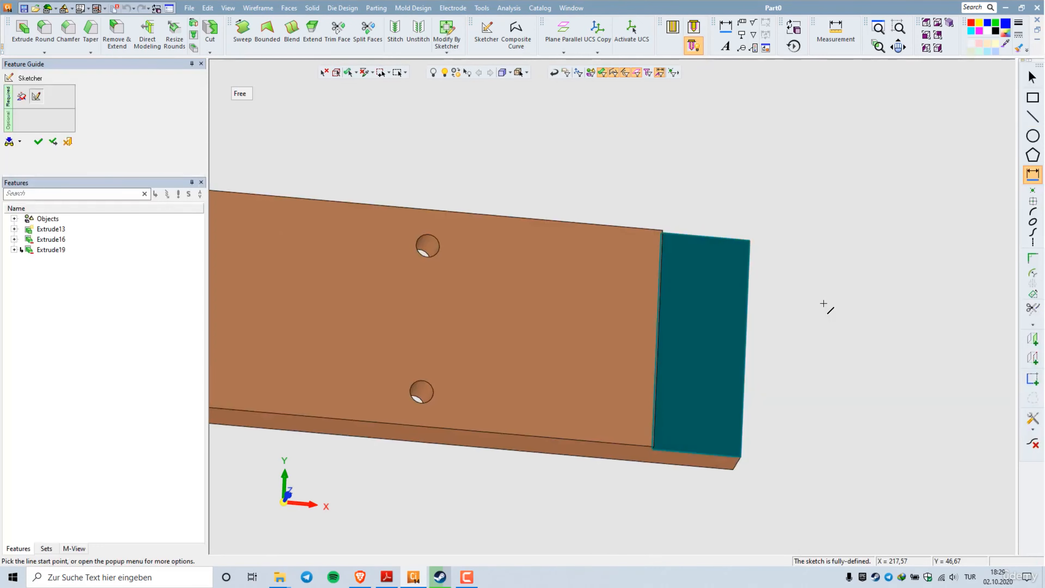
key(Escape)
- Draw four vertically aligned 6.5 mm circles on the right recessed face, two near its upper end and two near its lower end
mouse_move(734, 368)
middle_down()
mouse_move(744, 319)
mouse_move(736, 360)
middle_up()
right_click(680, 308)
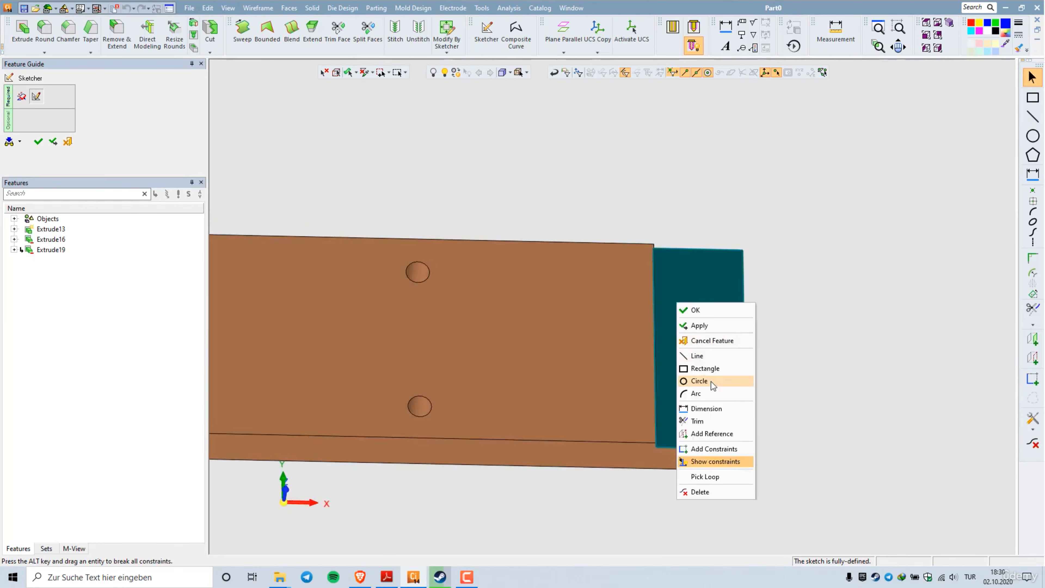
click(699, 381)
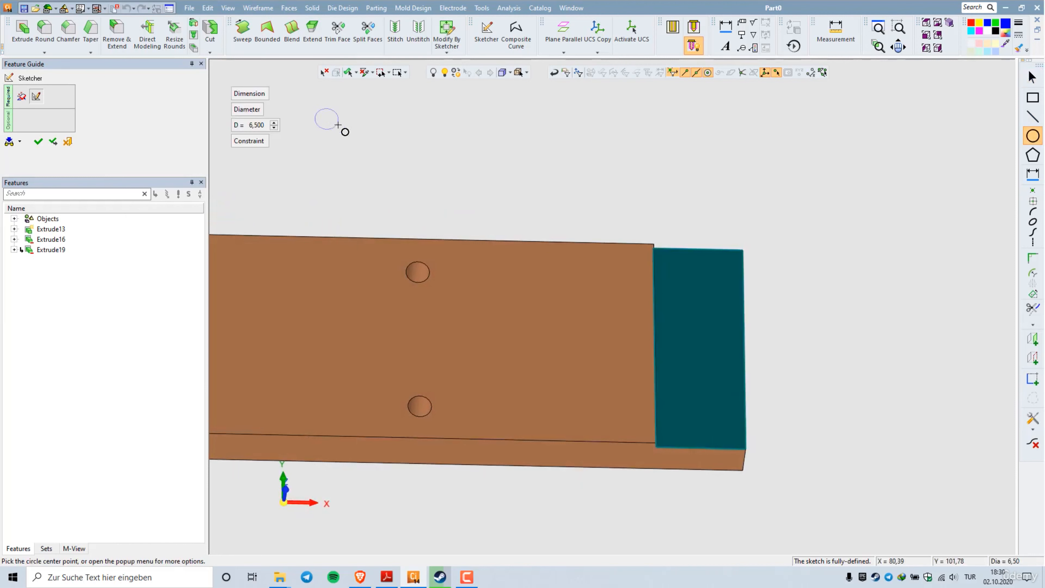
click(699, 275)
click(699, 301)
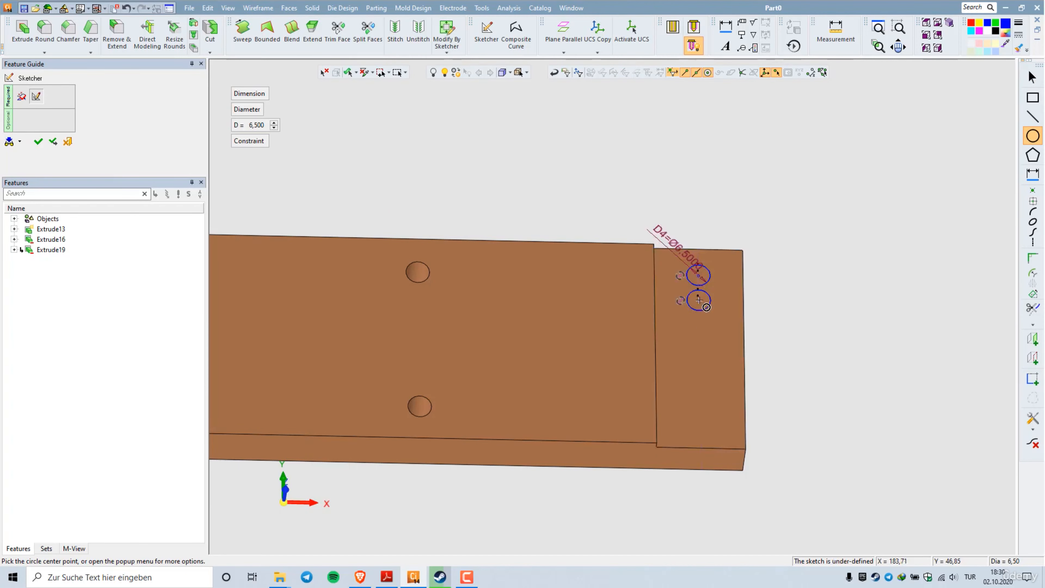
click(700, 394)
click(700, 422)
- Add the edges of the right recessed face to the sketch as reference geometry
right_click(730, 247)
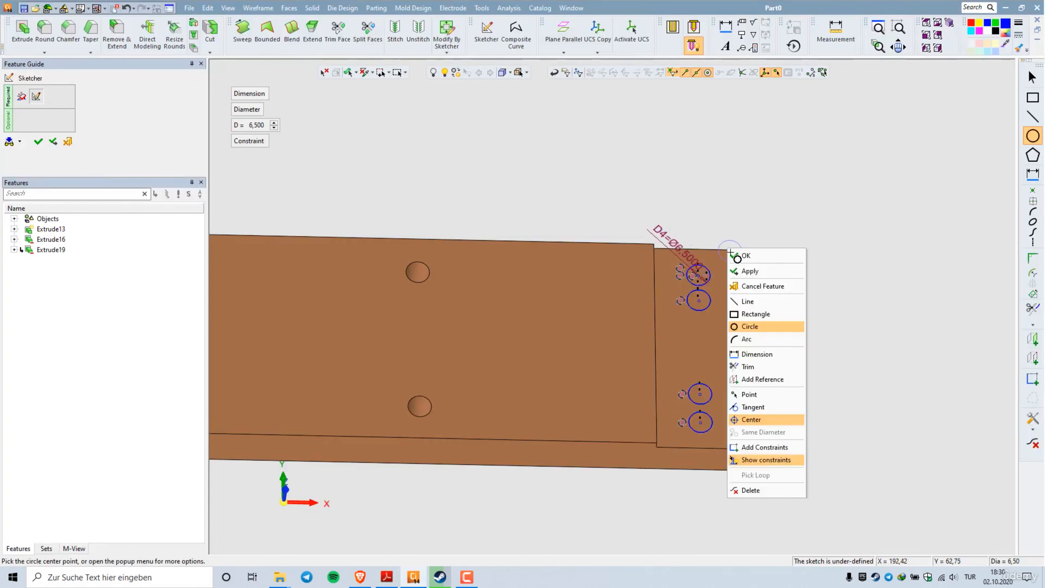
click(766, 379)
middle_drag(704, 362, 657, 375)
click(654, 373)
click(747, 259)
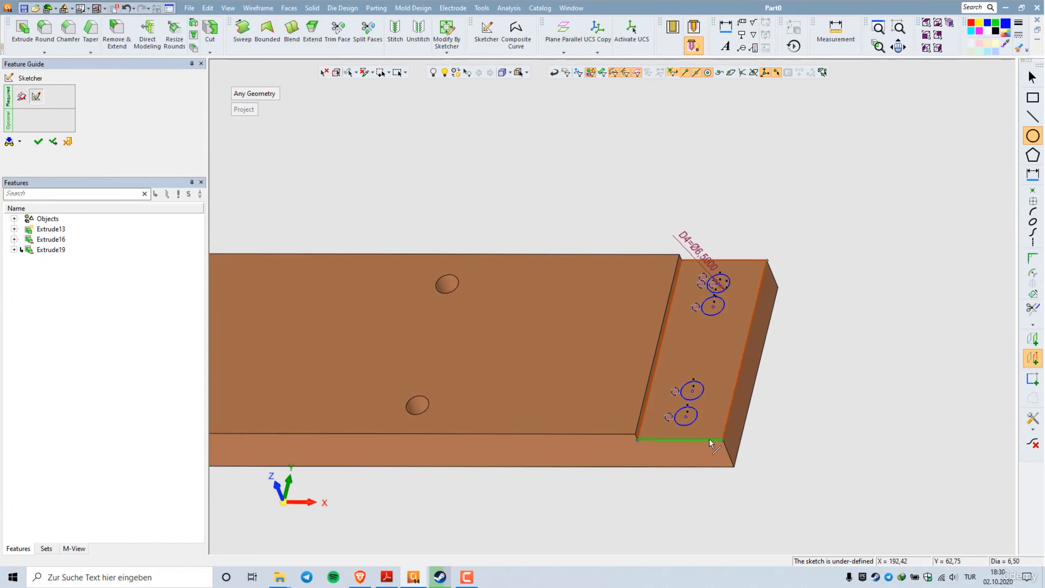
middle_click(829, 373)
- Dimension the uppermost circle's centre 10.5 mm from the upper edge of the right recessed face
right_click(831, 293)
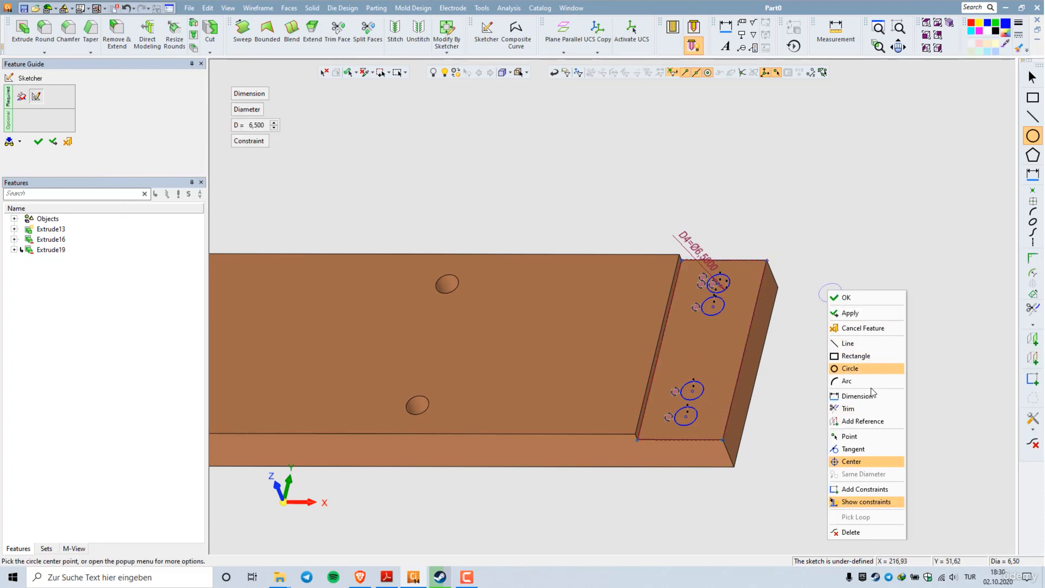
click(857, 396)
click(738, 261)
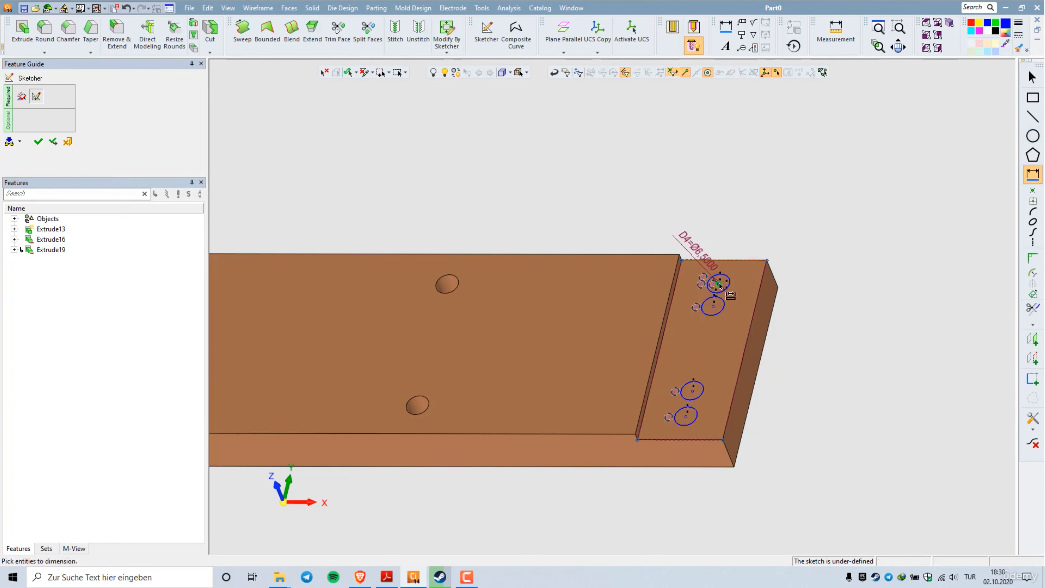
click(720, 284)
click(754, 293)
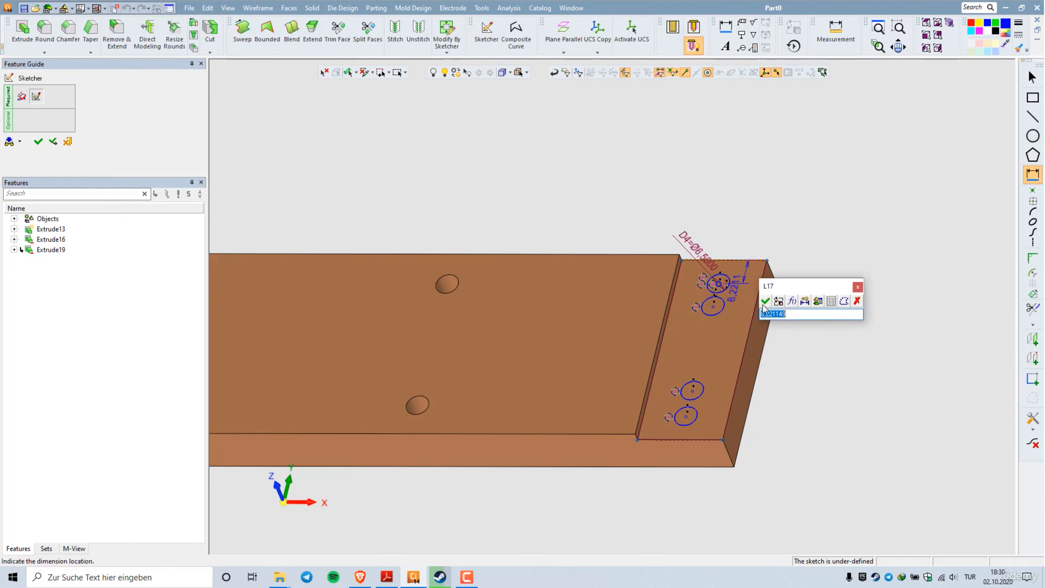
middle_drag(717, 312, 746, 340)
scroll(746, 273, up, 3)
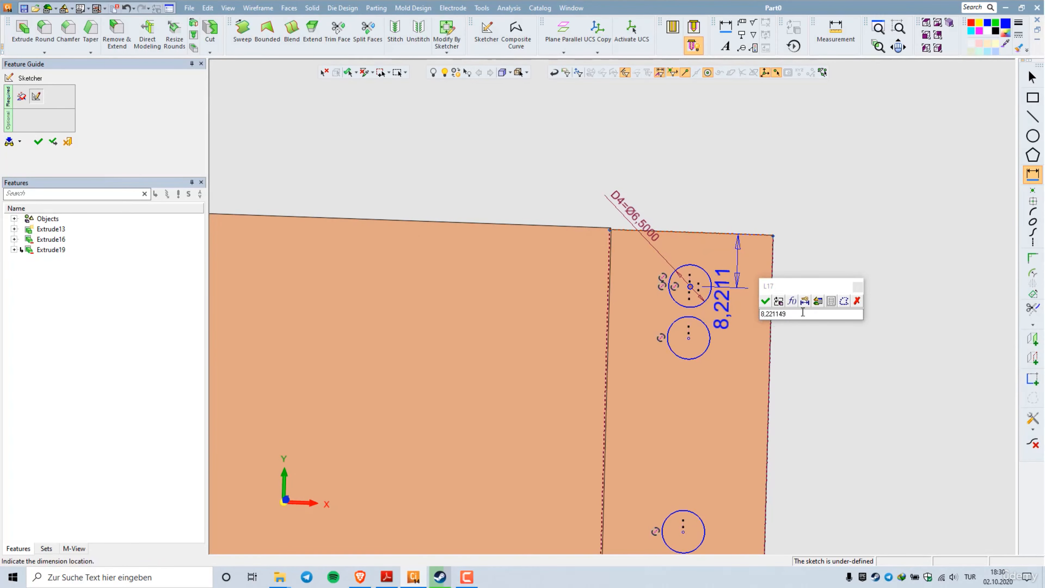
text(10,5)
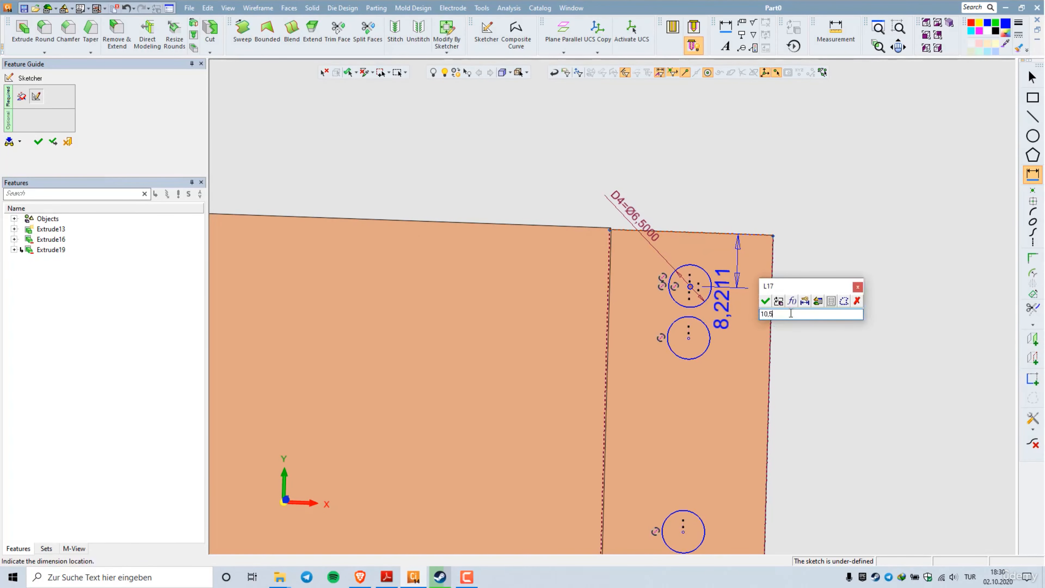
key(Return)
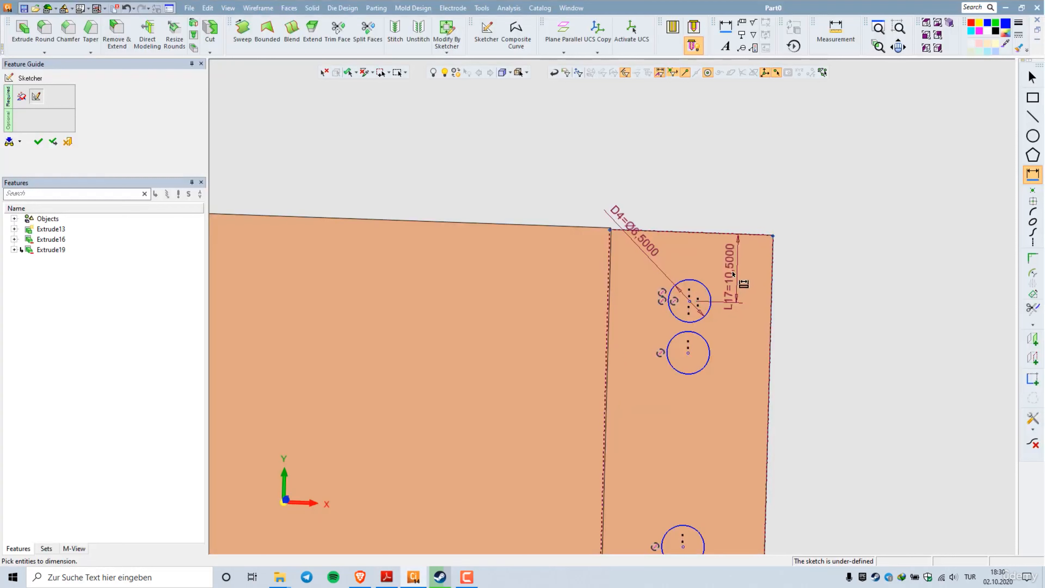
- Set the distance from the upper edge to the uppermost circle's centre to 12 mm
click(733, 274)
text(12)
key(Return)
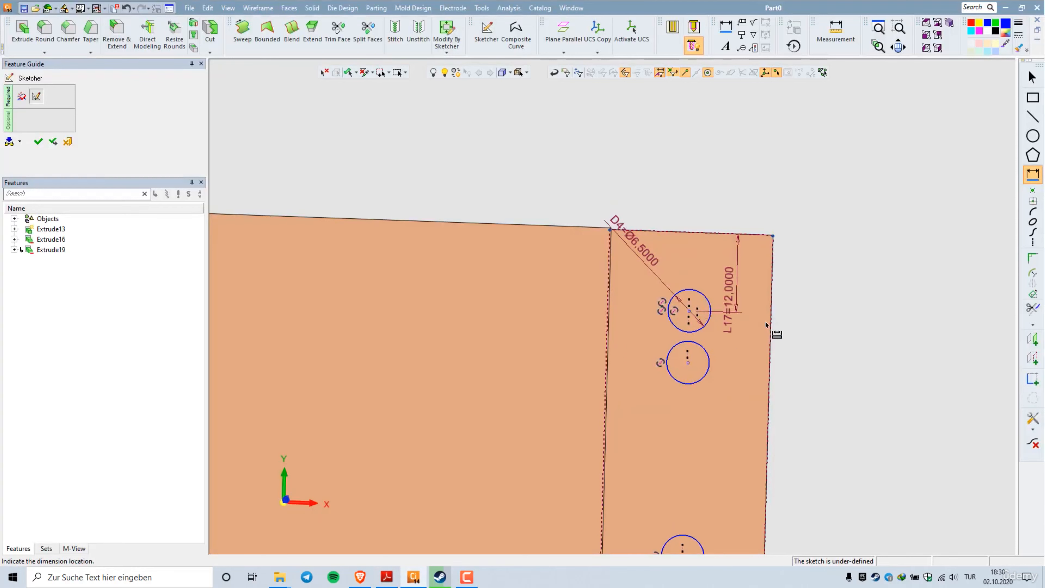
- Dimension the centre of the lower pair's upper circle 46 mm from the recessed face's upper edge
scroll(645, 207, down, 2)
scroll(621, 291, down, 1)
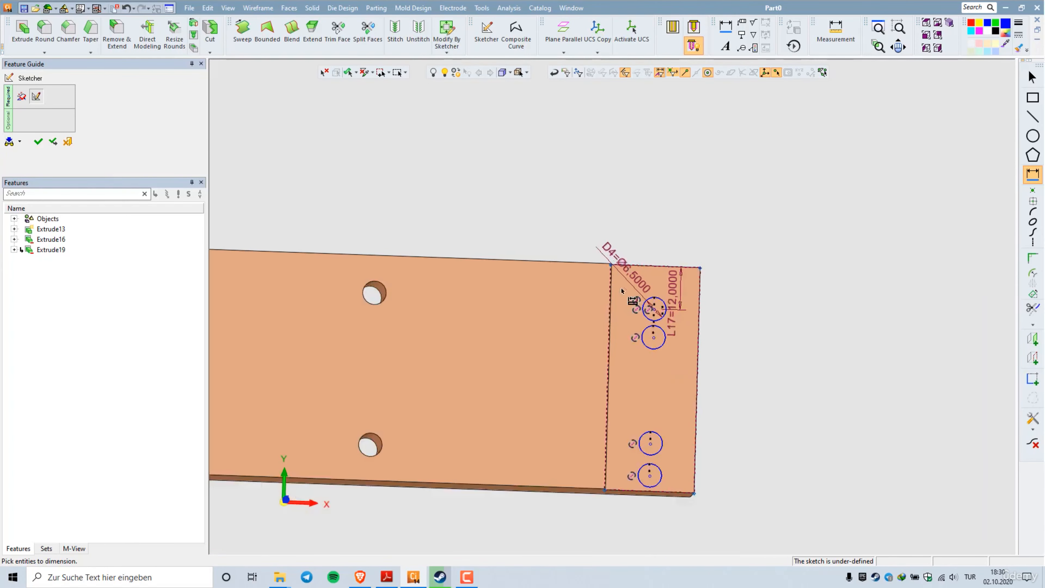
click(651, 443)
click(714, 404)
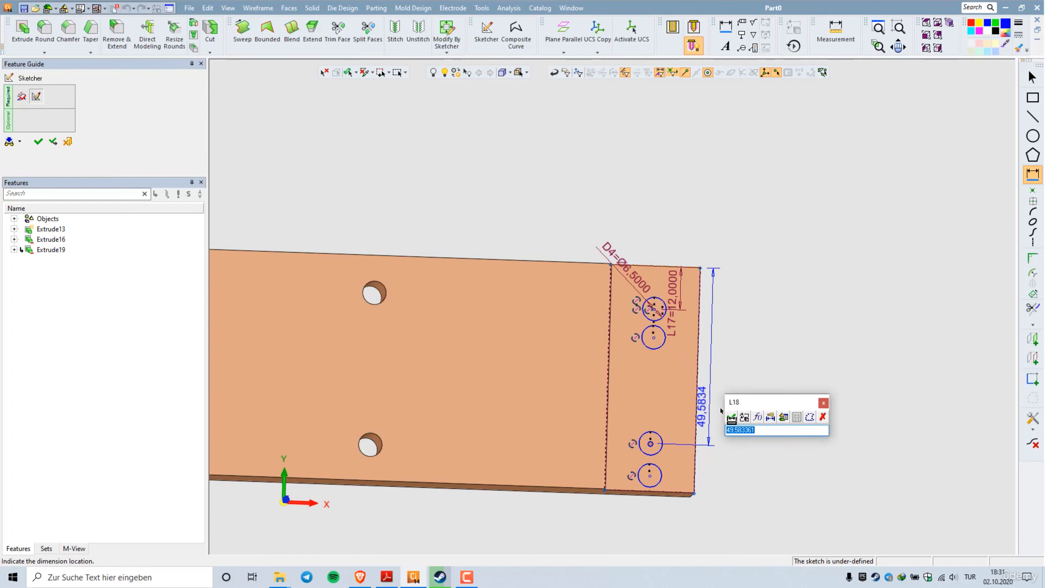
text(46)
key(Return)
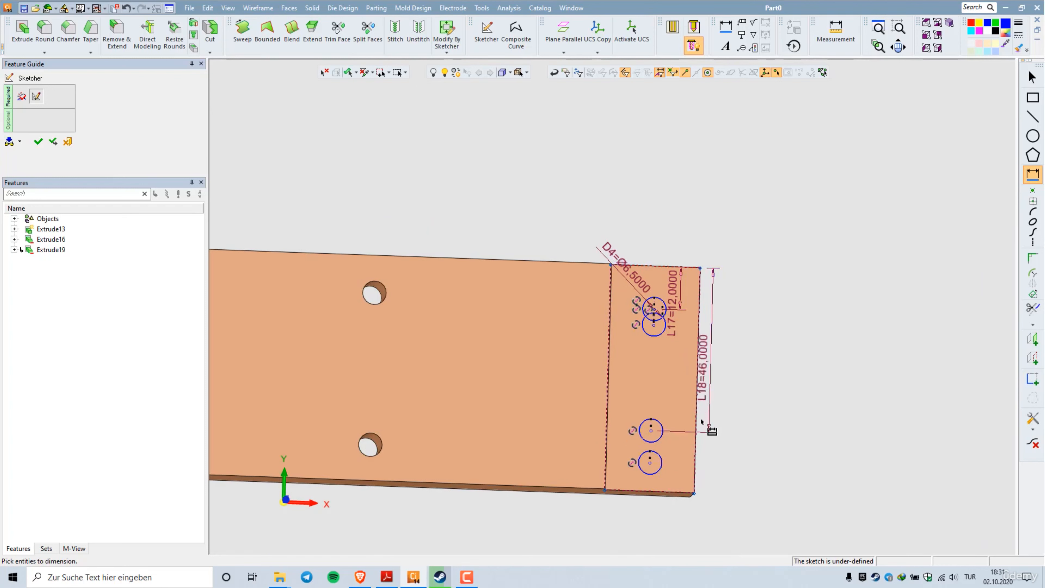
- Set a 5 mm vertical distance between the centres of the two upper circles
scroll(672, 303, up, 5)
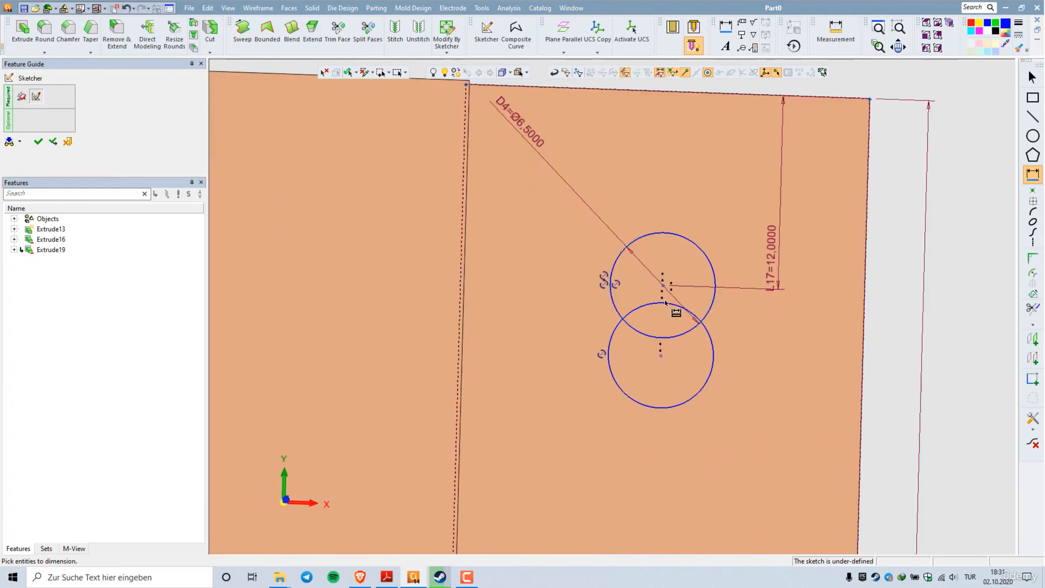
click(666, 291)
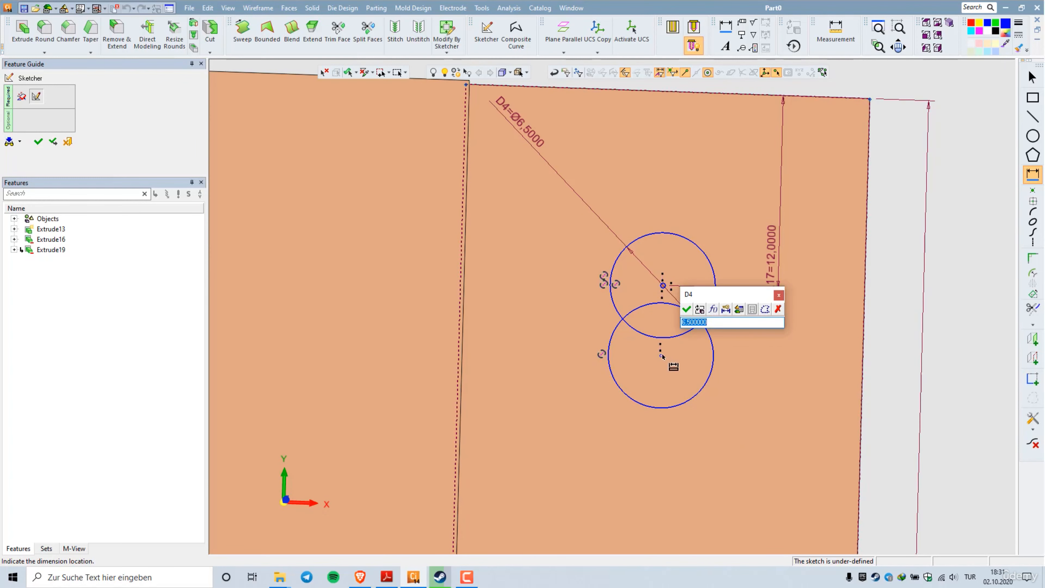
key(Return)
click(662, 287)
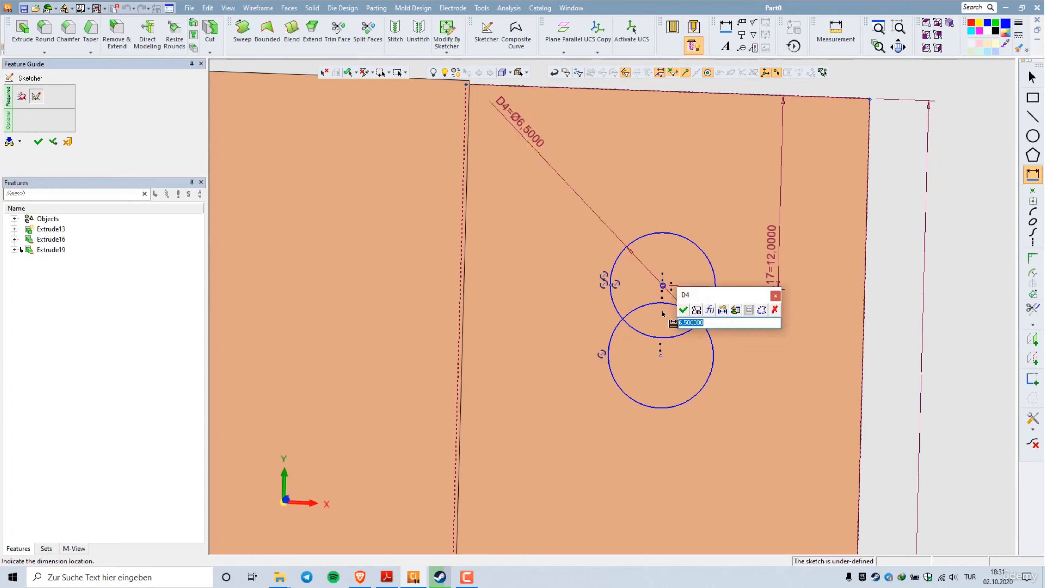
click(776, 295)
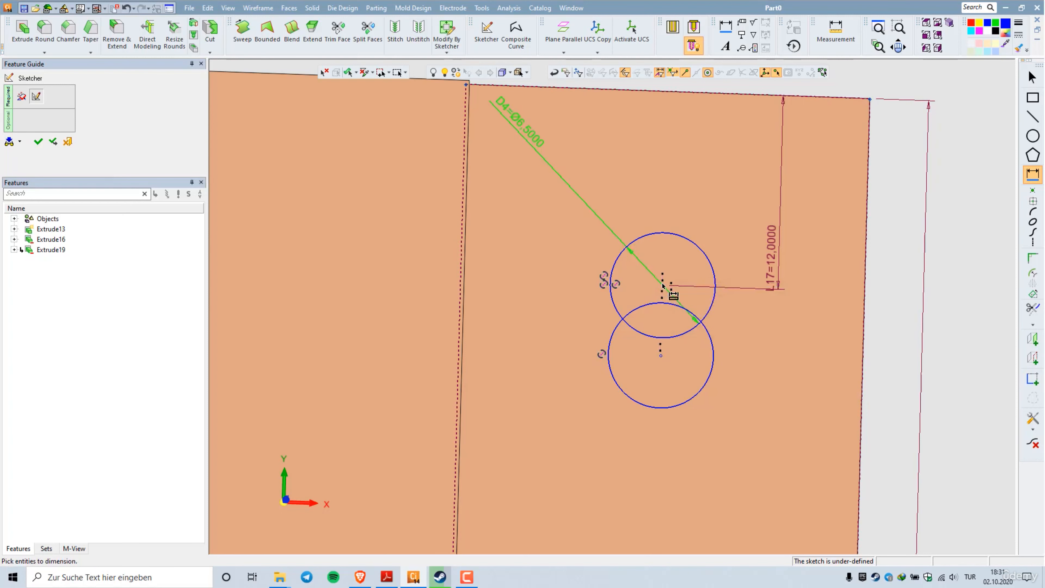
click(661, 357)
click(740, 325)
text(5)
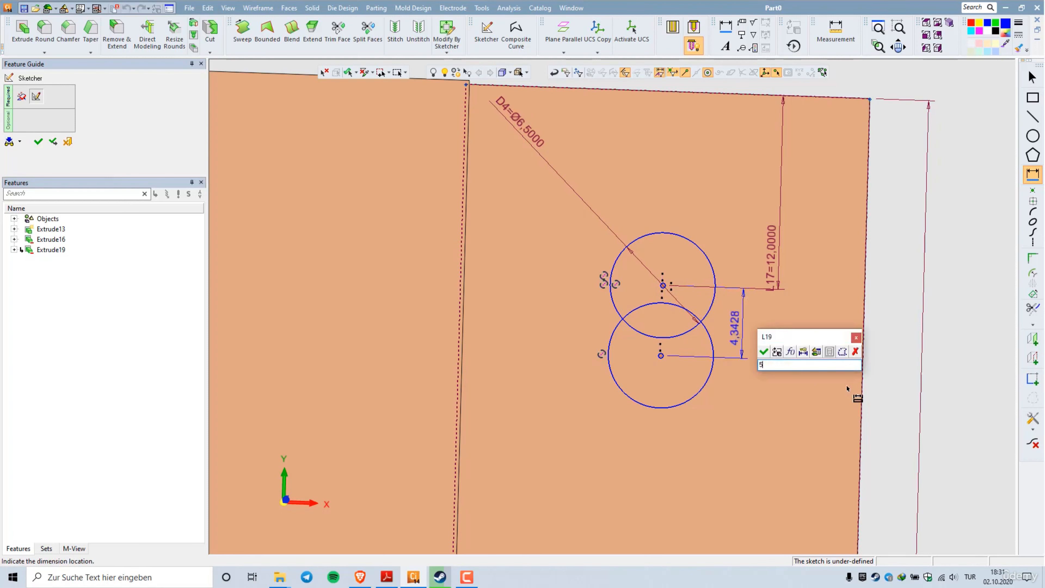
key(Return)
- Set a 5 mm vertical distance between the centres of the two lower circles
scroll(592, 305, down, 5)
scroll(638, 474, up, 5)
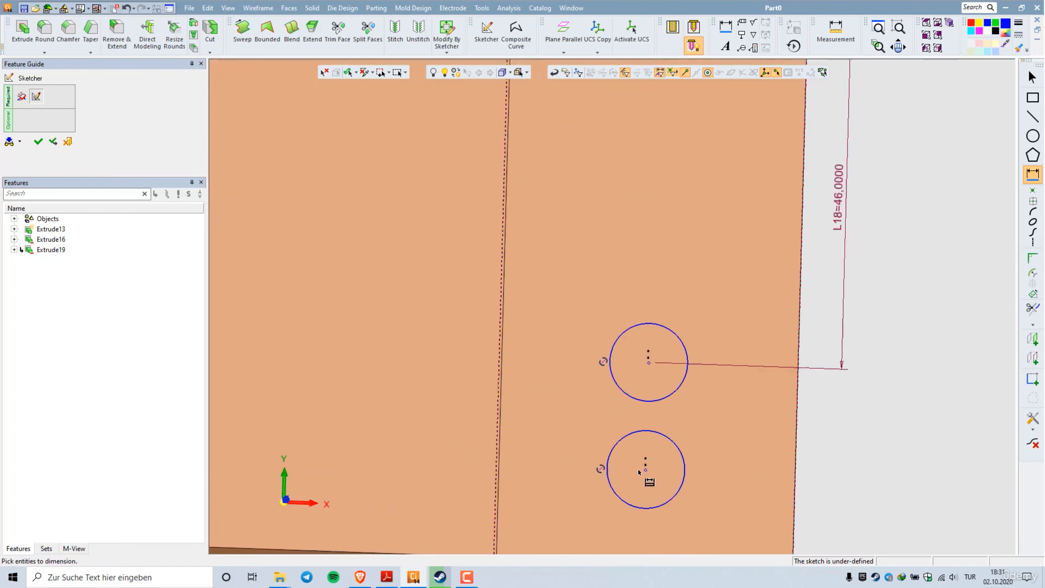
click(655, 326)
click(650, 469)
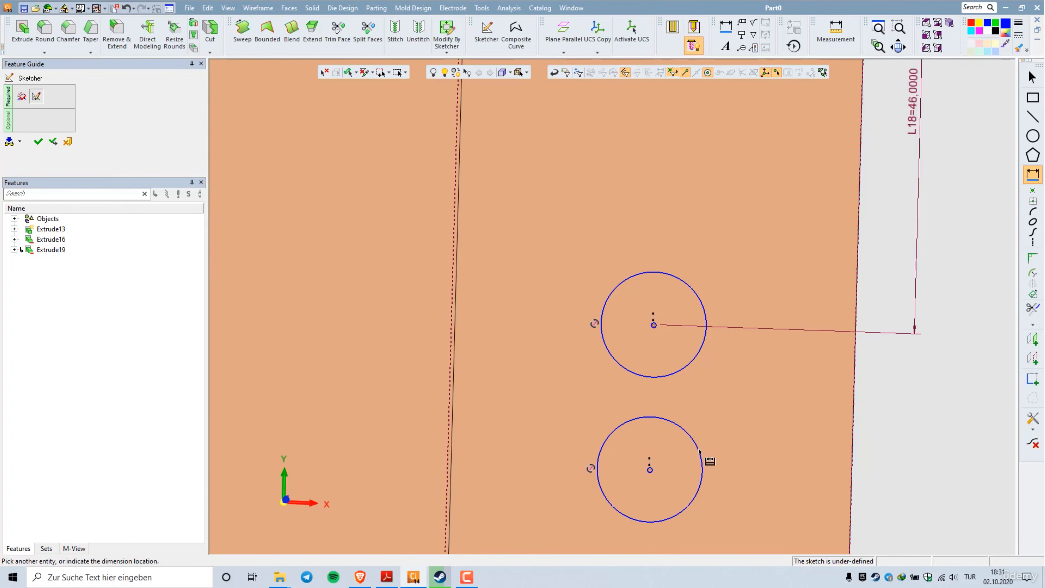
click(740, 415)
text(5)
key(Return)
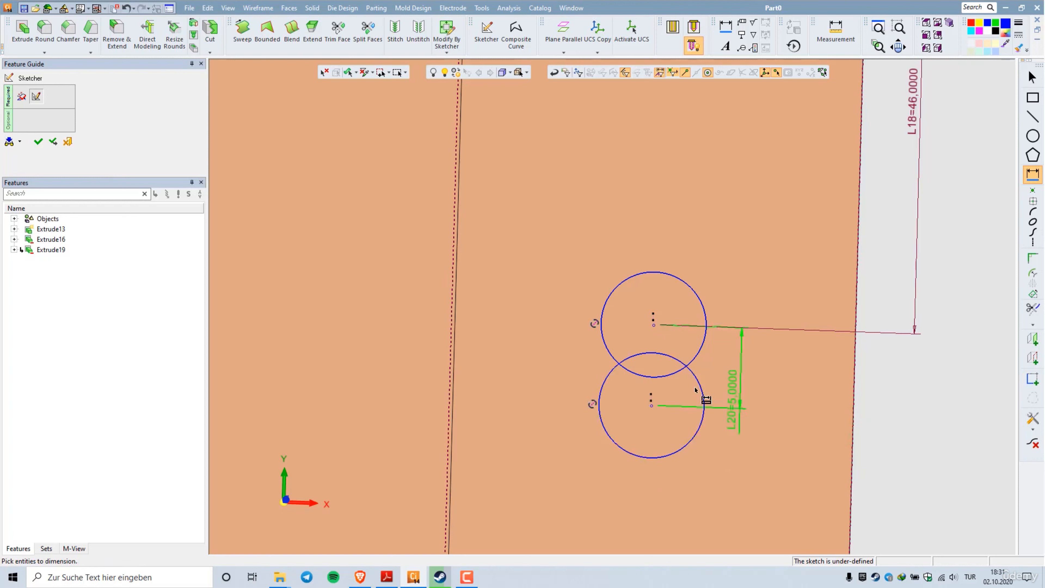
- Draw vertical lines joining the lower two circles on both sides
right_click(492, 196)
click(519, 246)
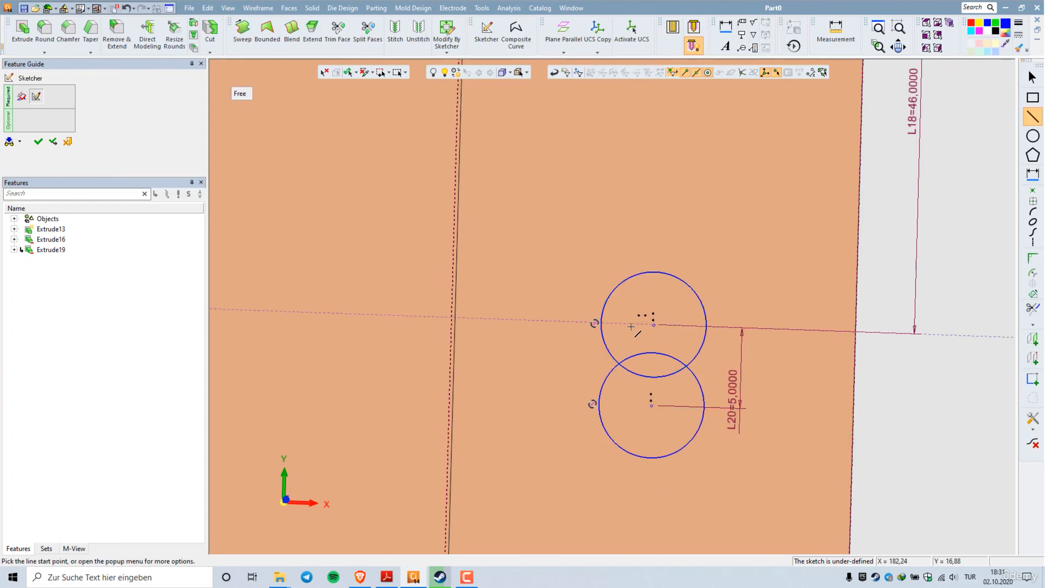
click(600, 324)
click(600, 405)
click(704, 406)
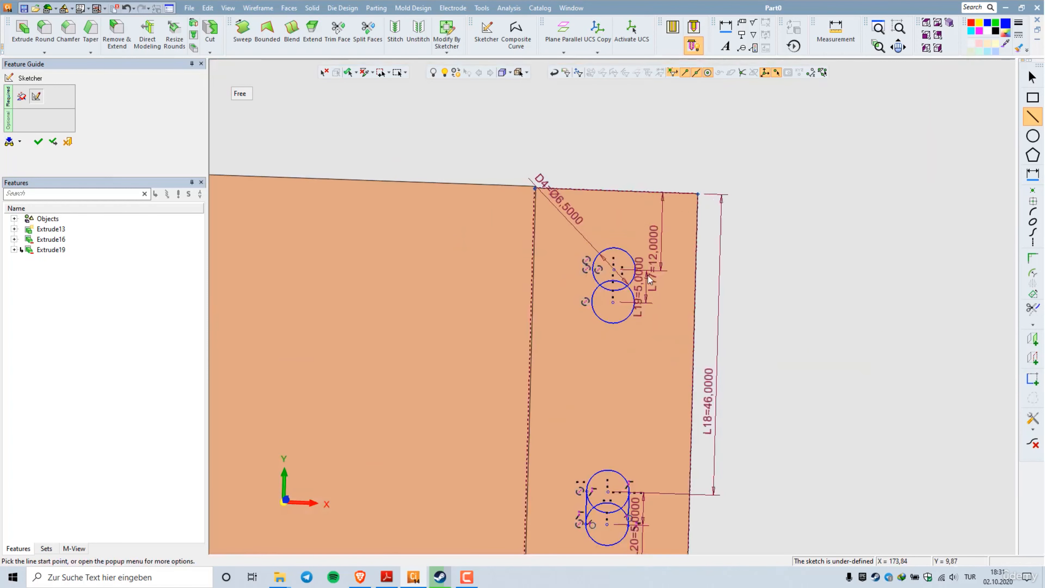
- Draw vertical lines joining the upper two circles on both sides
click(493, 257)
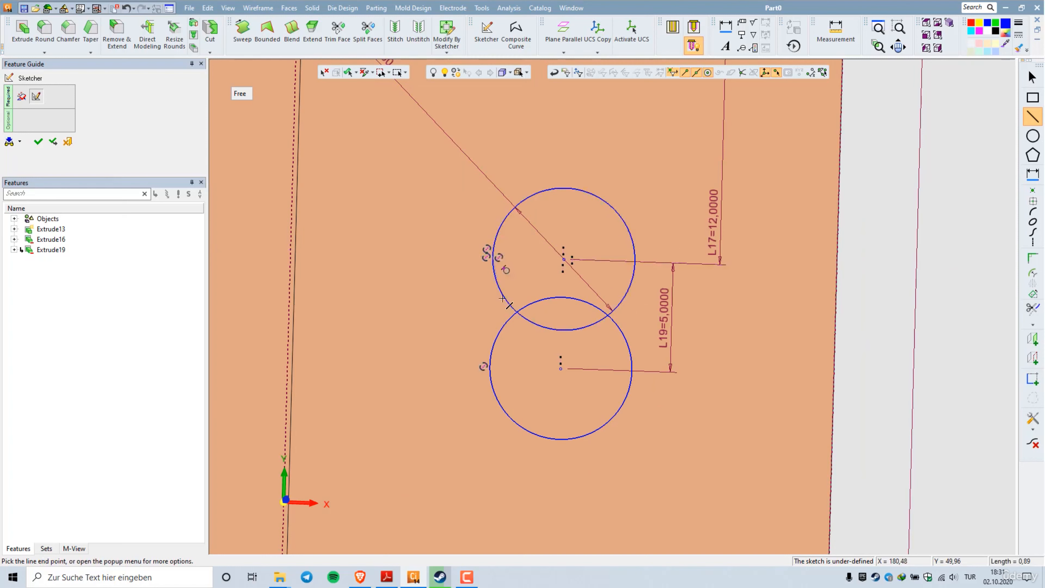
click(490, 366)
click(635, 260)
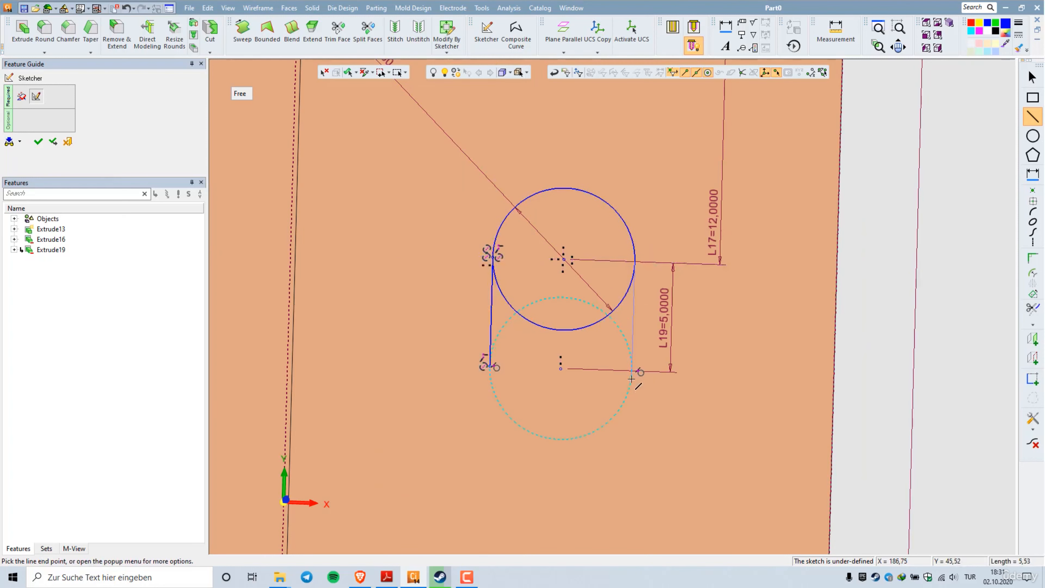
click(633, 368)
- Trim the inner arcs of the upper circle pair, leaving a closed slot outline
right_click(706, 298)
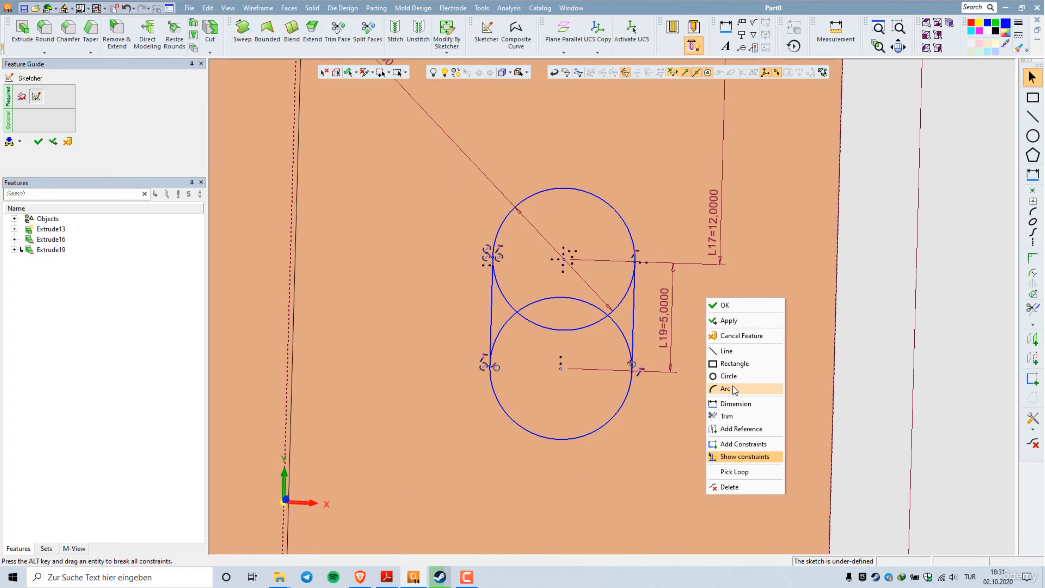
click(729, 418)
click(555, 299)
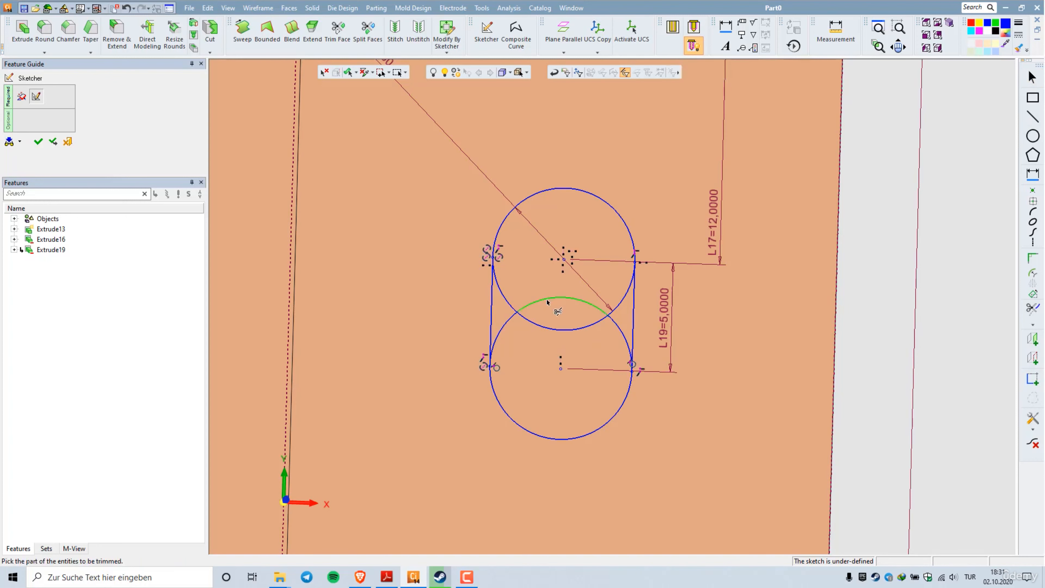
click(564, 328)
click(515, 312)
click(503, 329)
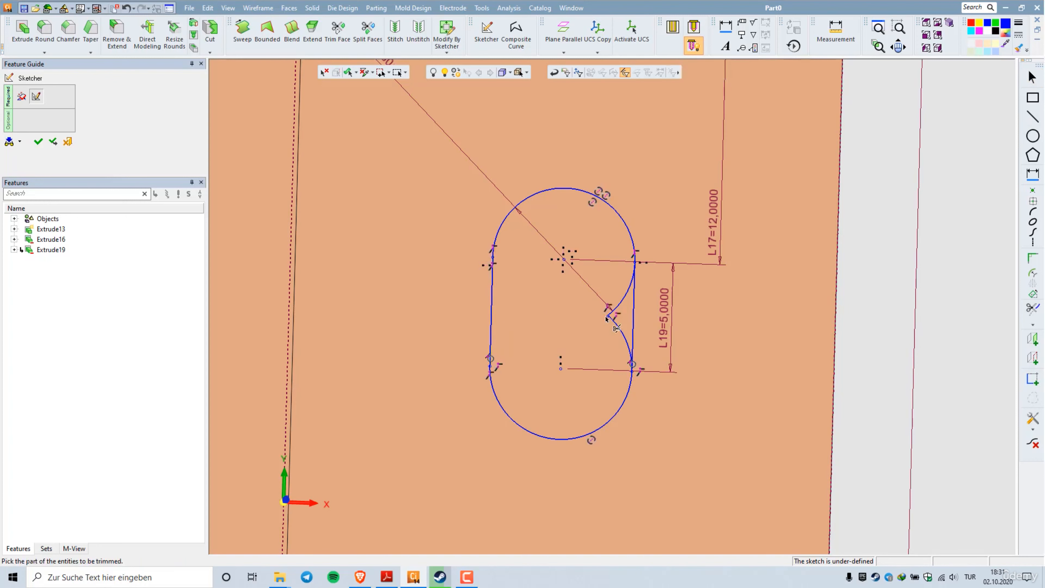
click(622, 294)
click(620, 334)
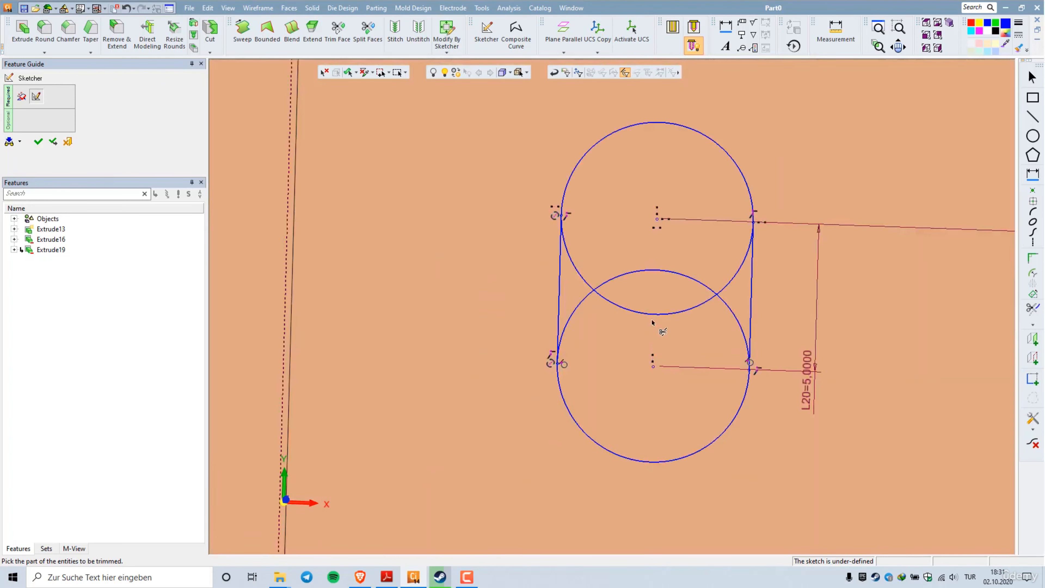
- Trim the inner arcs of the lower circle pair, leaving a closed slot outline
click(653, 319)
click(671, 274)
click(570, 260)
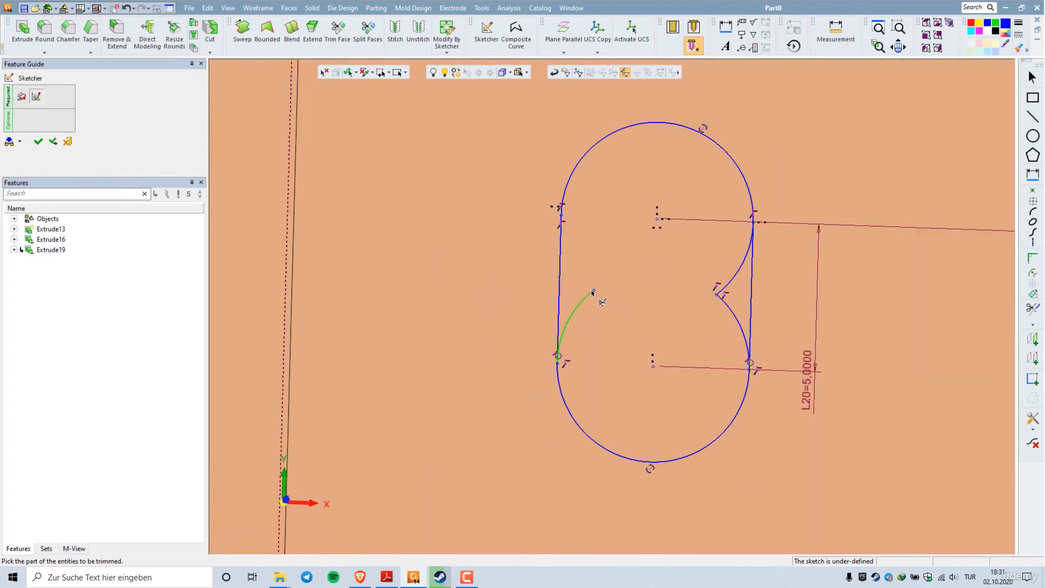
click(570, 317)
click(739, 270)
click(730, 310)
scroll(543, 271, down, 3)
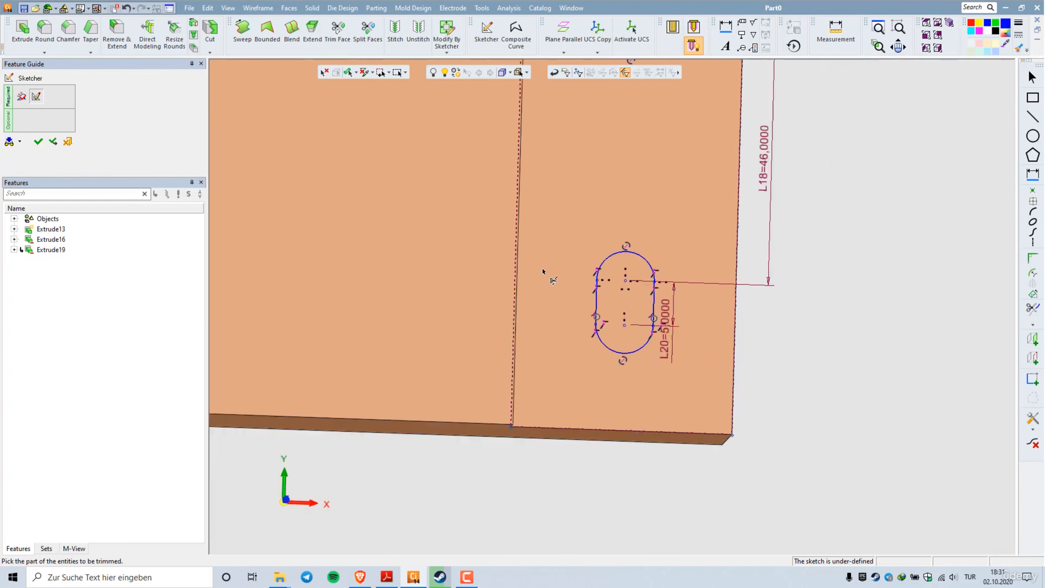
- Dimension the lower slot's bottom arc centre 13 mm horizontally from the recess's inner edge and finish the sketch
right_click(584, 213)
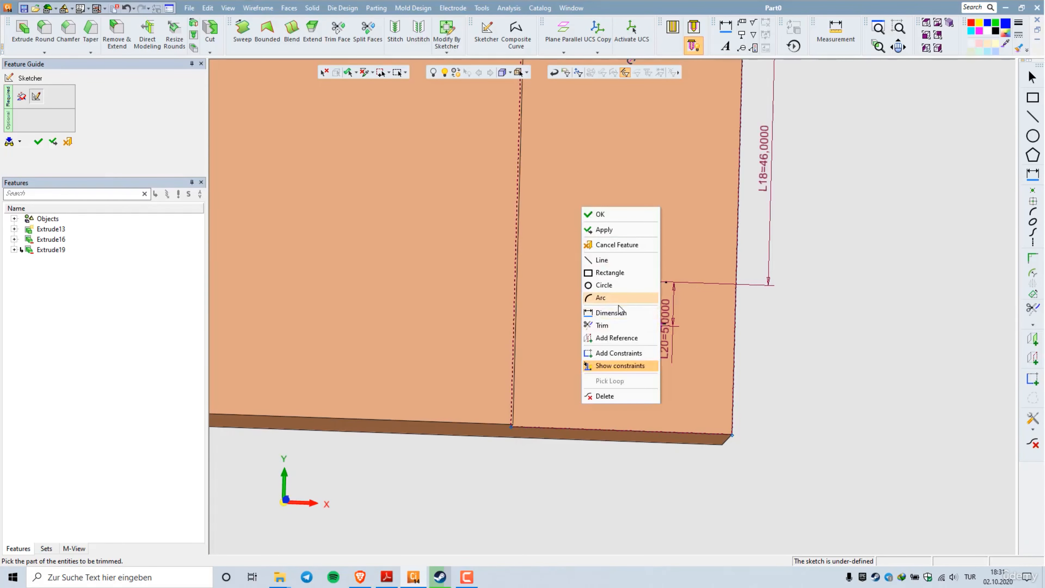
click(609, 312)
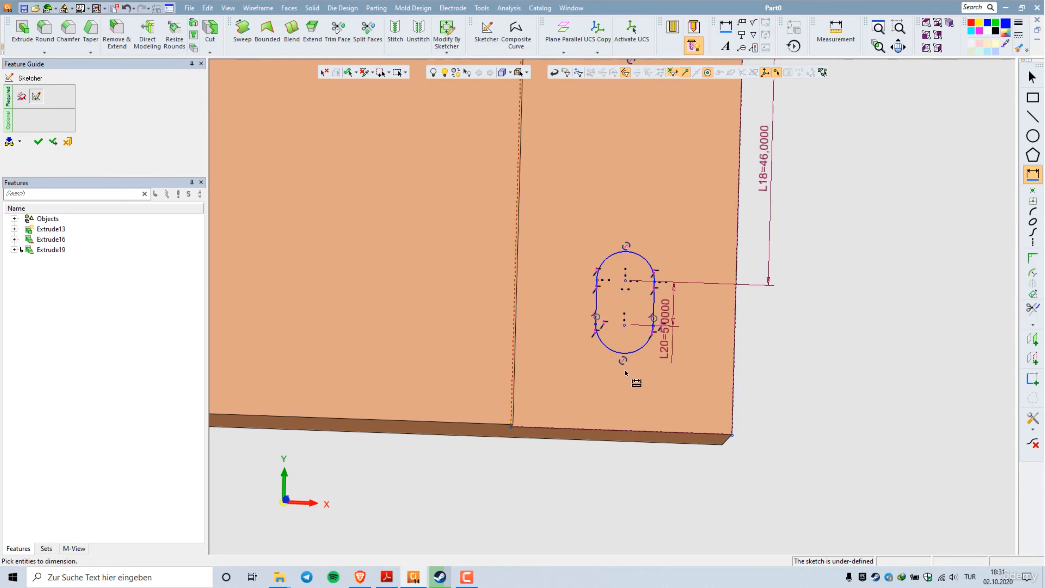
click(626, 325)
click(592, 458)
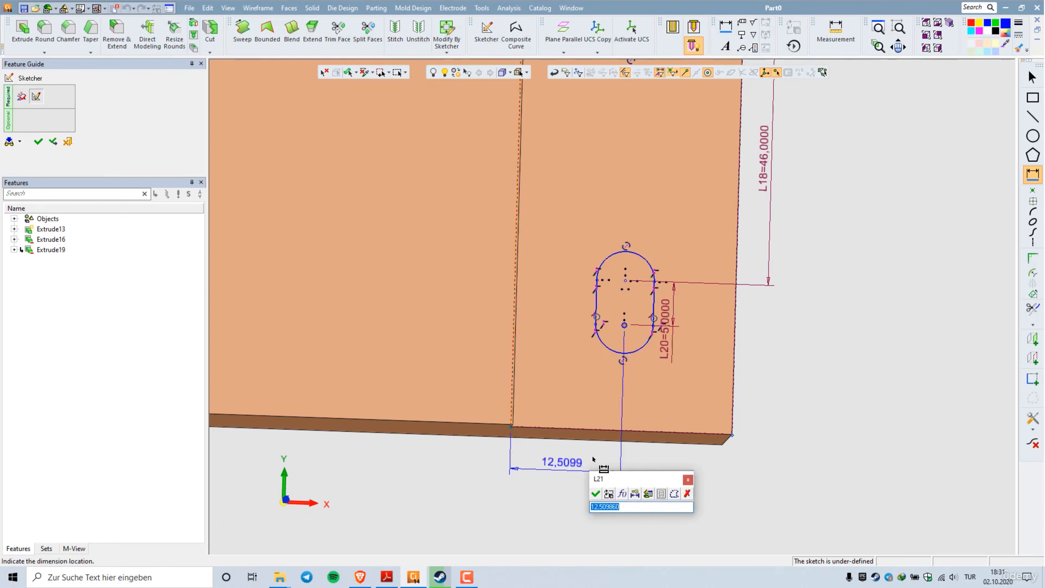
key(Return)
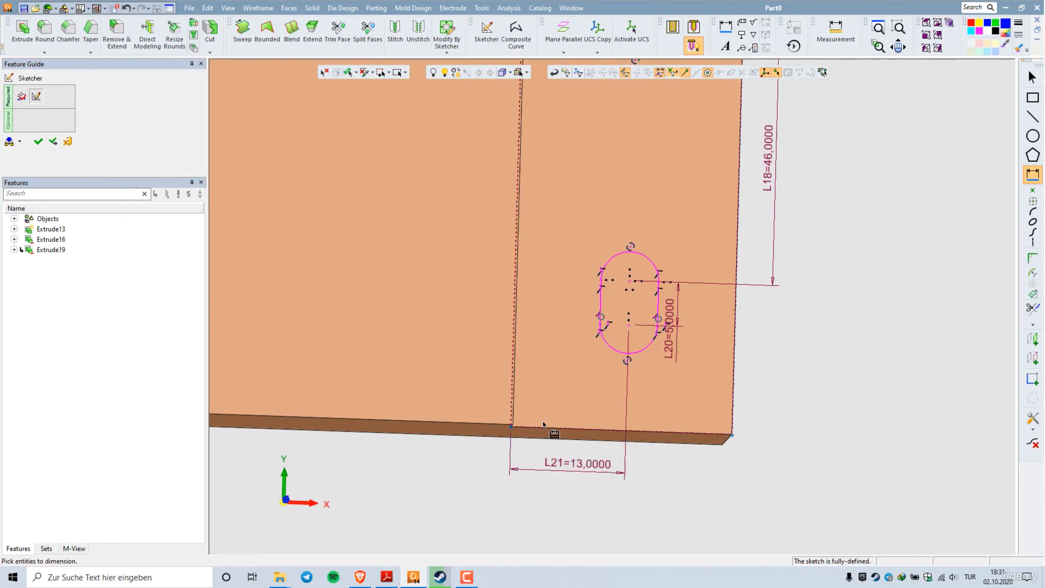
scroll(617, 309, down, 3)
right_click(725, 132)
click(745, 139)
- Extrude both closed slot profiles as a Remove cut through the full thickness of the plate's right recessed end
right_click(741, 145)
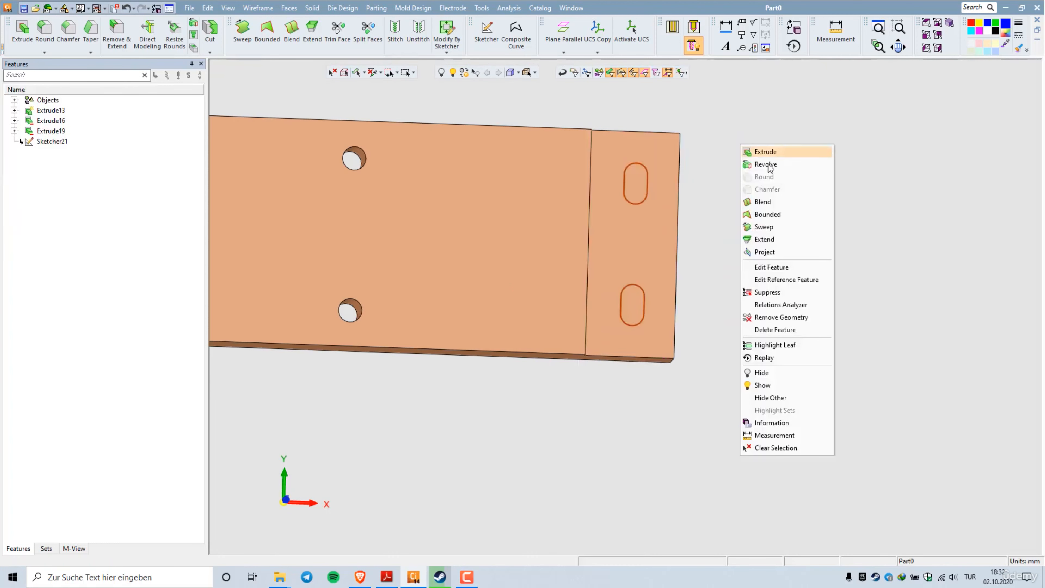
click(767, 152)
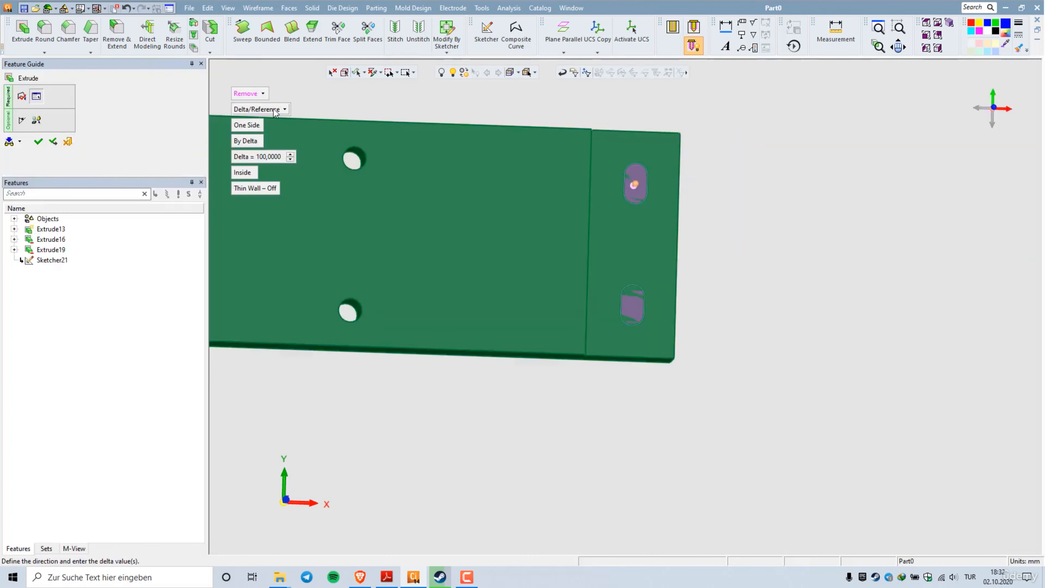
middle_click(762, 266)
click(762, 265)
ctrl+drag(738, 417, 728, 362)
scroll(834, 307, down, 3)
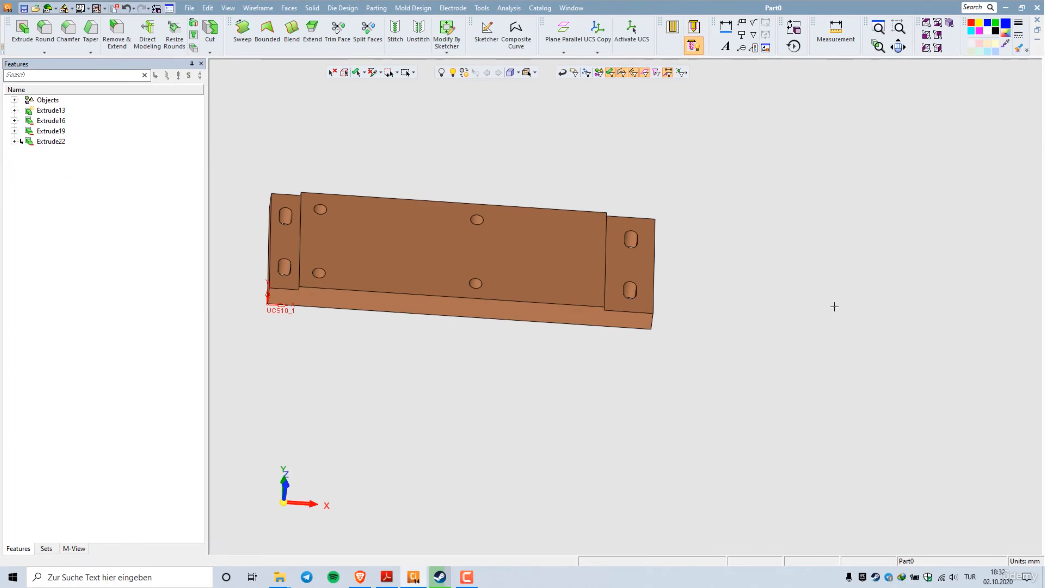
- Apply associative, full-depth M8 tap threads to the four round holes in the plate's raised middle section
scroll(834, 307, down, 1)
scroll(368, 210, up, 2)
ctrl+drag(537, 347, 564, 378)
scroll(675, 396, up, 2)
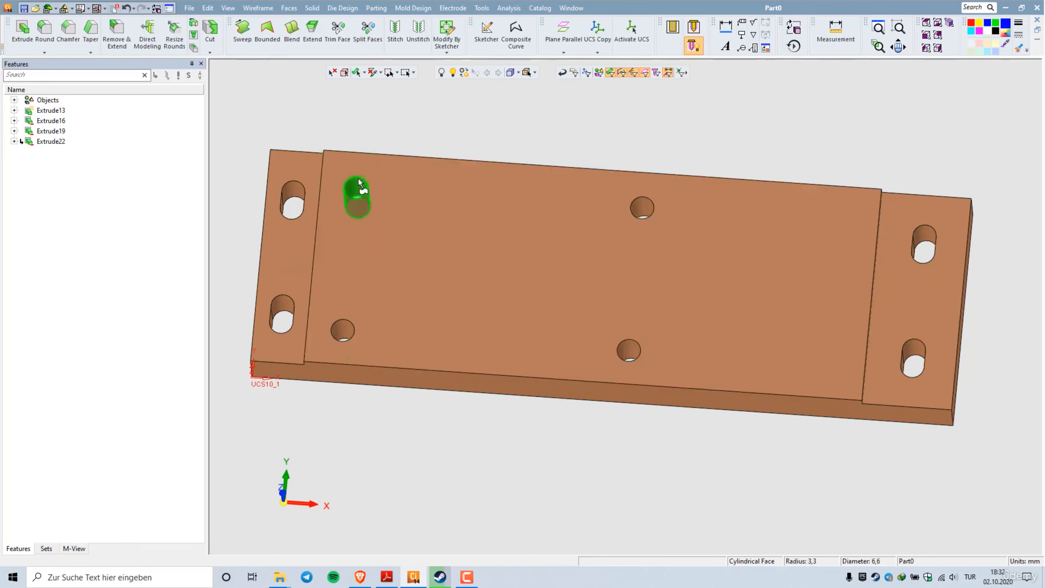
click(483, 8)
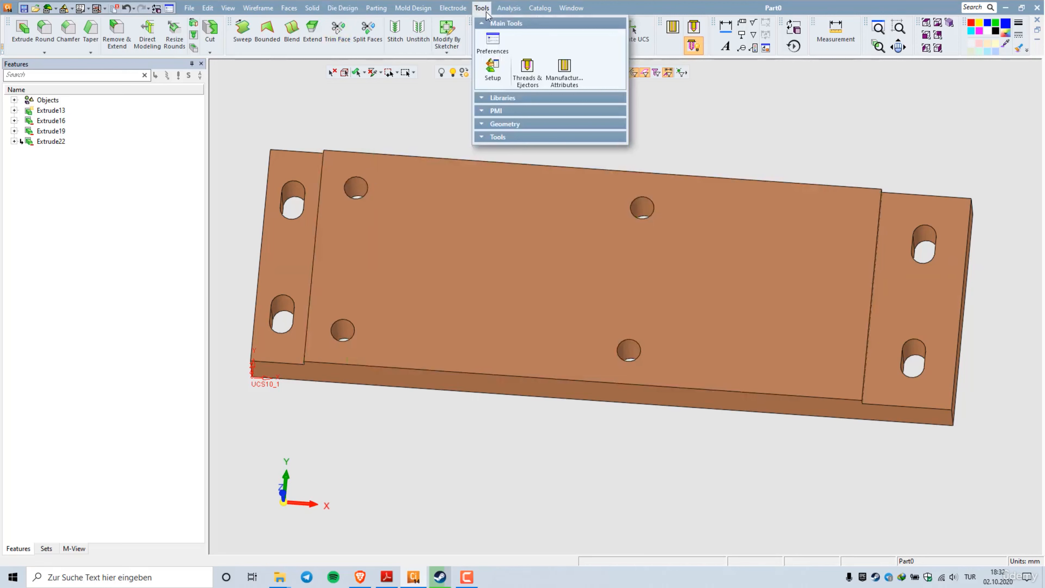
click(530, 69)
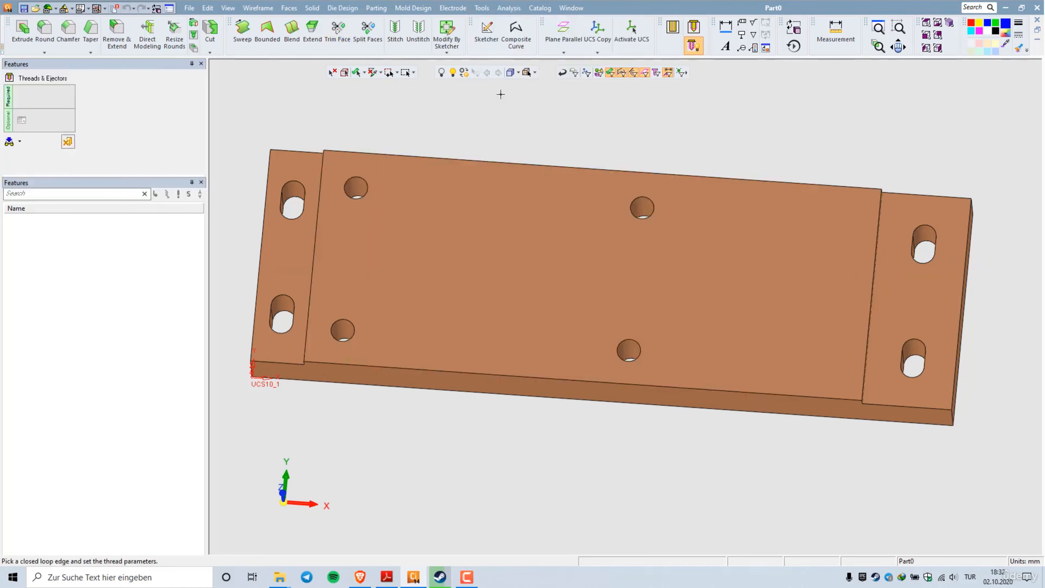
click(367, 186)
click(353, 328)
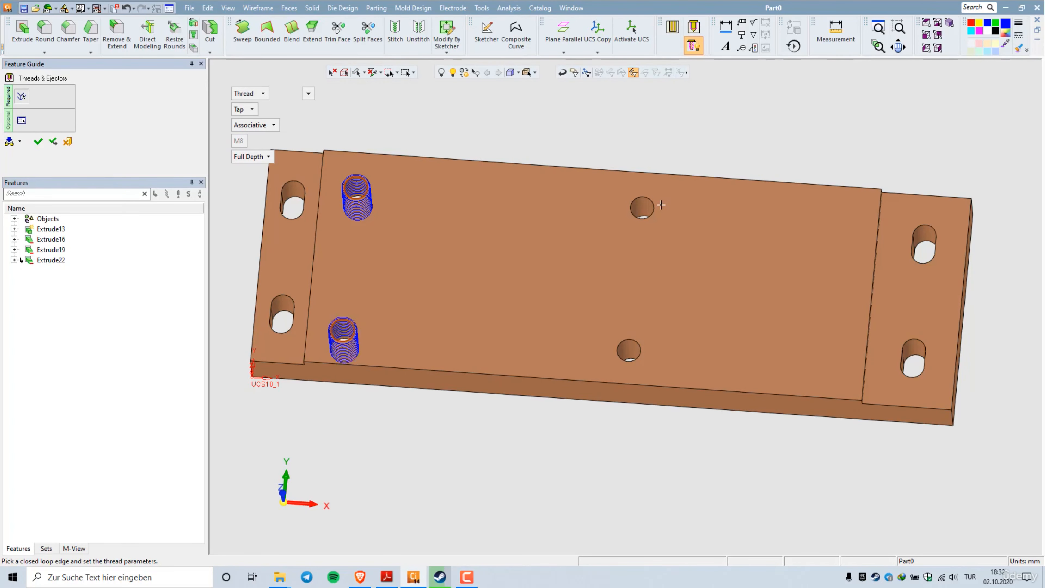
click(654, 199)
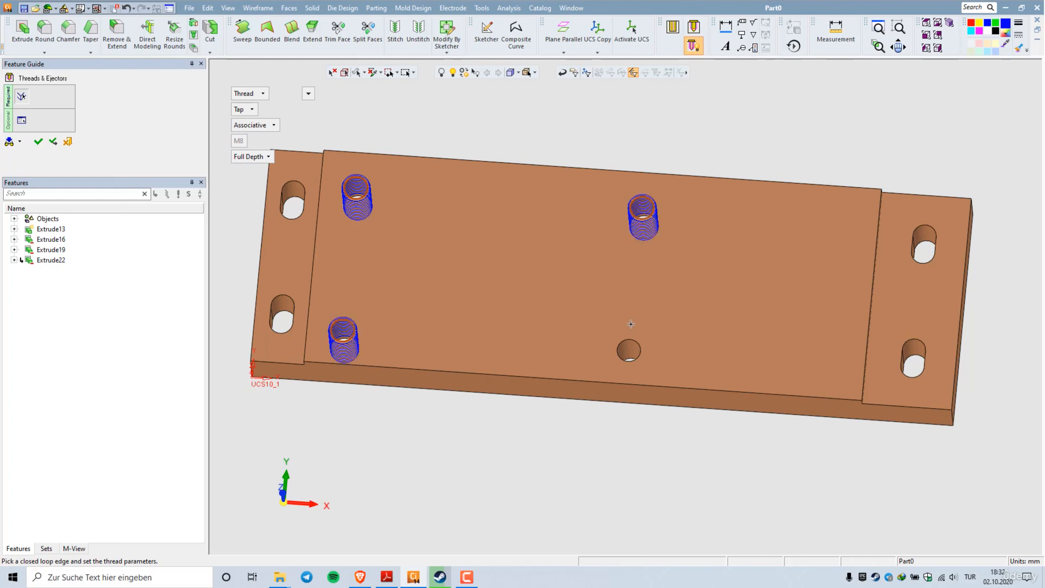
click(638, 341)
right_click(542, 239)
click(543, 242)
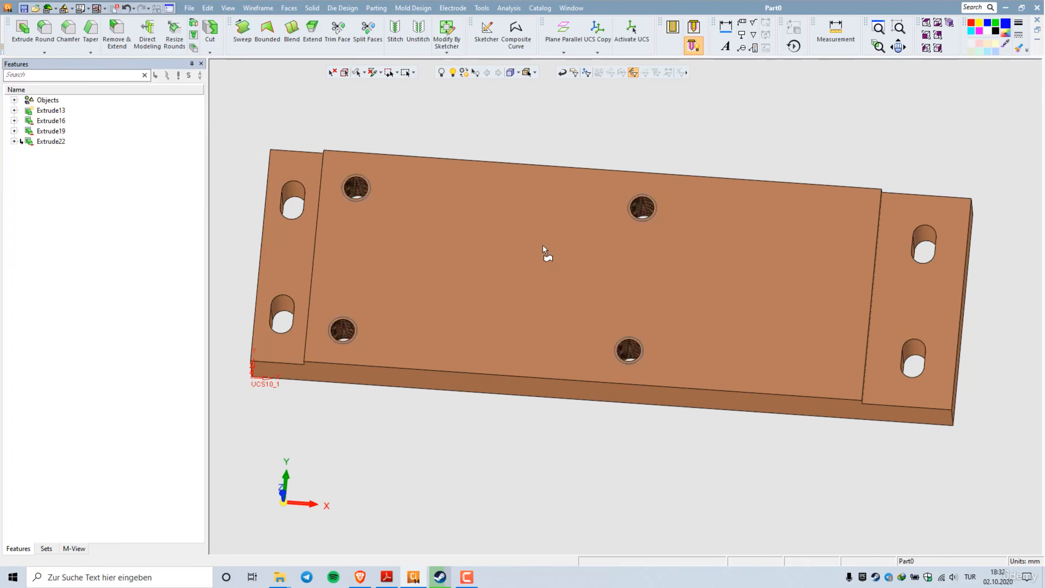
mouse_move(575, 465)
middle_down()
mouse_move(577, 448)
mouse_move(588, 459)
middle_up()
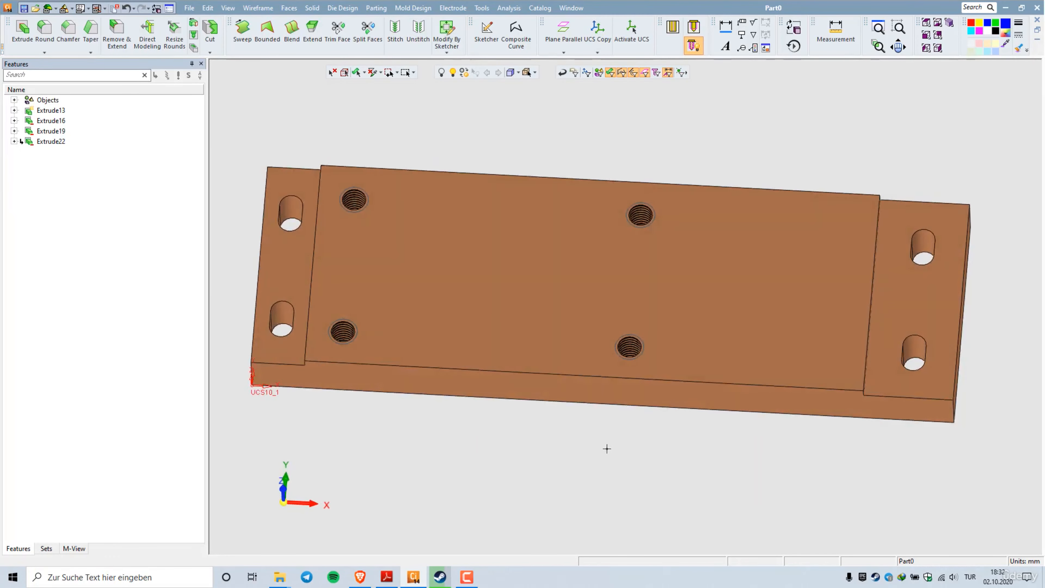
mouse_move(733, 425)
middle_down()
mouse_move(672, 304)
mouse_move(724, 350)
mouse_move(842, 289)
mouse_move(752, 400)
mouse_move(476, 320)
mouse_move(730, 408)
middle_up()
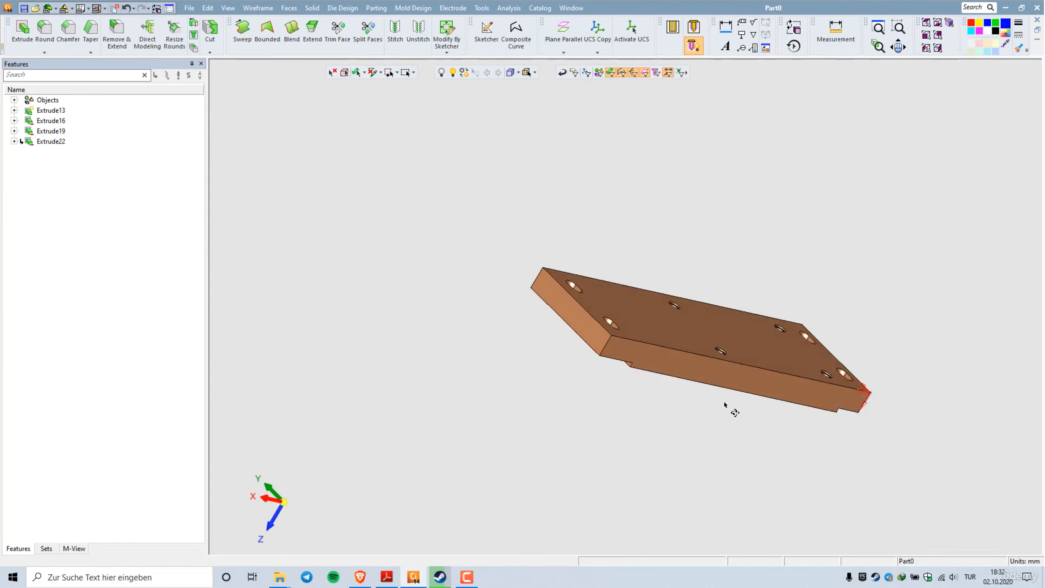
middle_drag(853, 319, 658, 332)
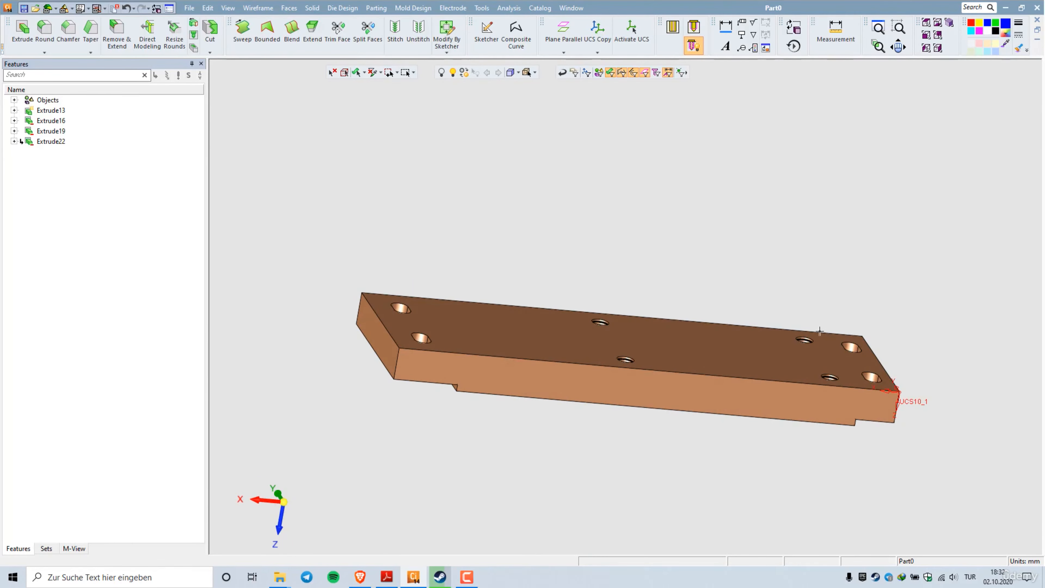
middle_drag(820, 332, 721, 385)
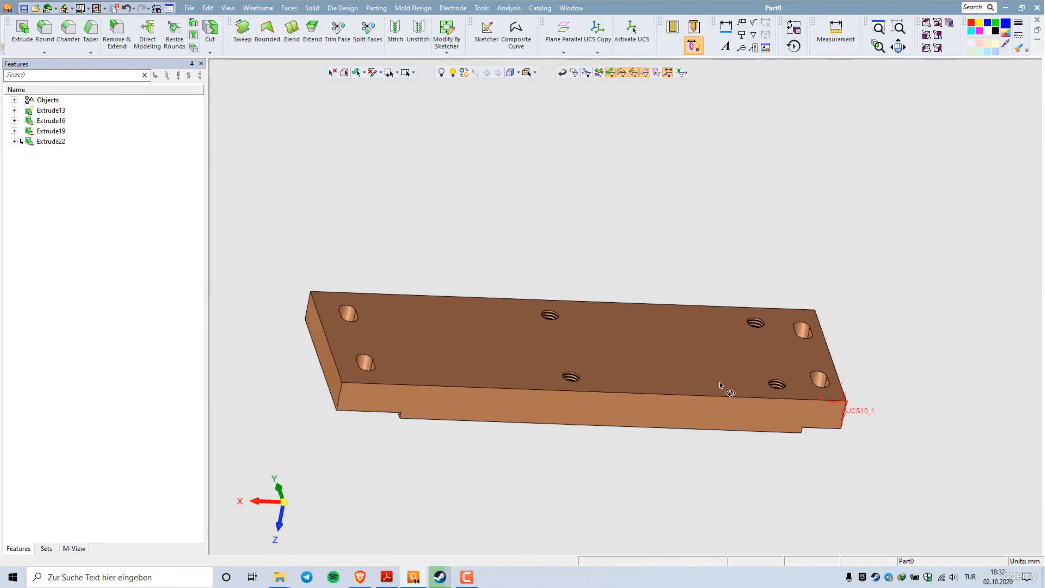